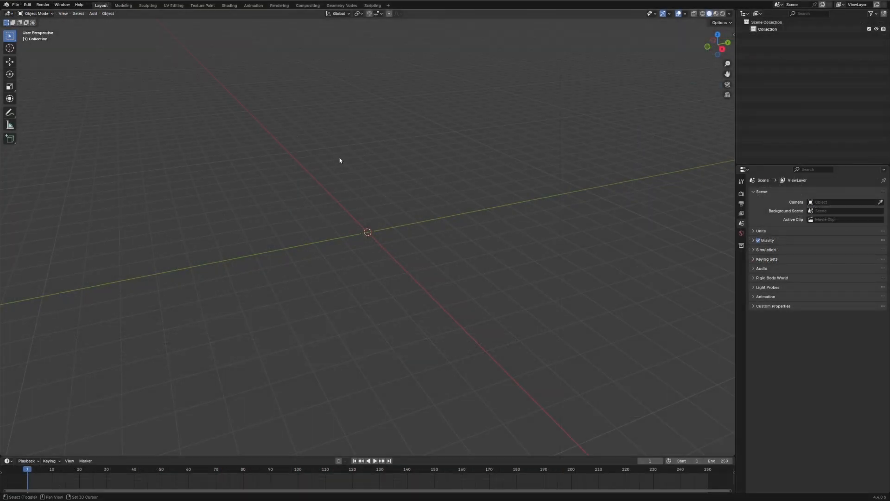
Step: Add a monkey mesh at the centre of the empty scene
key("shift+a")
mouse_move(325, 167)
left_click(370, 231)
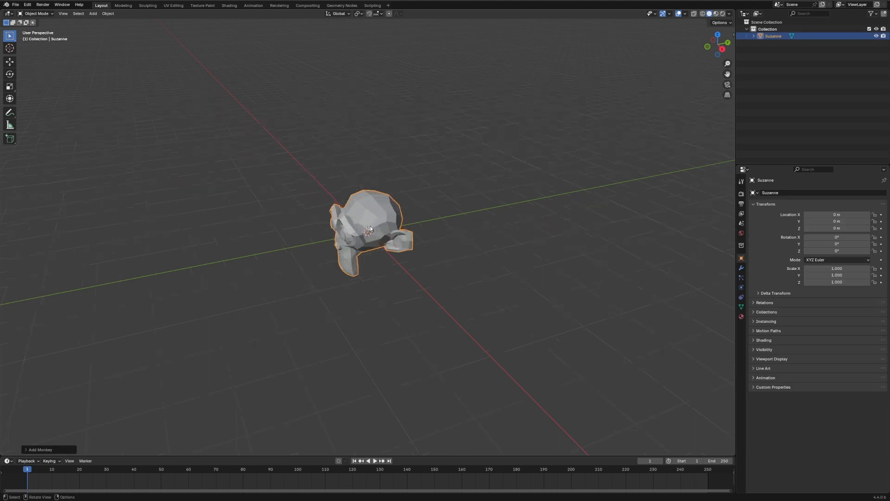
scroll(370, 226, "up", 4)
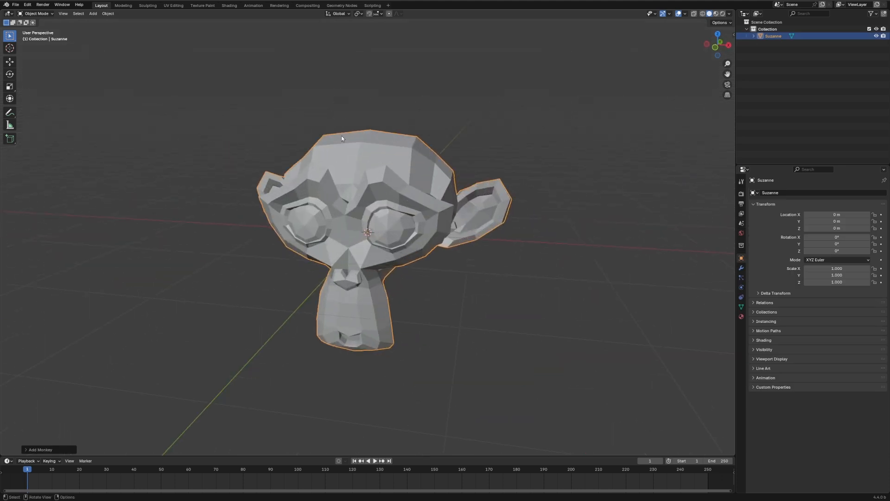
Step: Shade all of the monkey's faces smooth in Edit Mode
key("Tab")
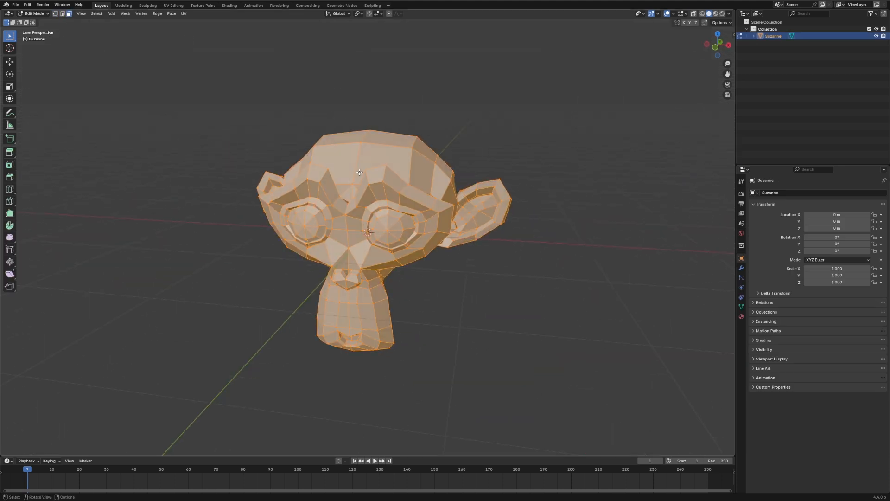
right_click(367, 181)
left_click(344, 253)
left_click_drag(343, 253, 513, 196)
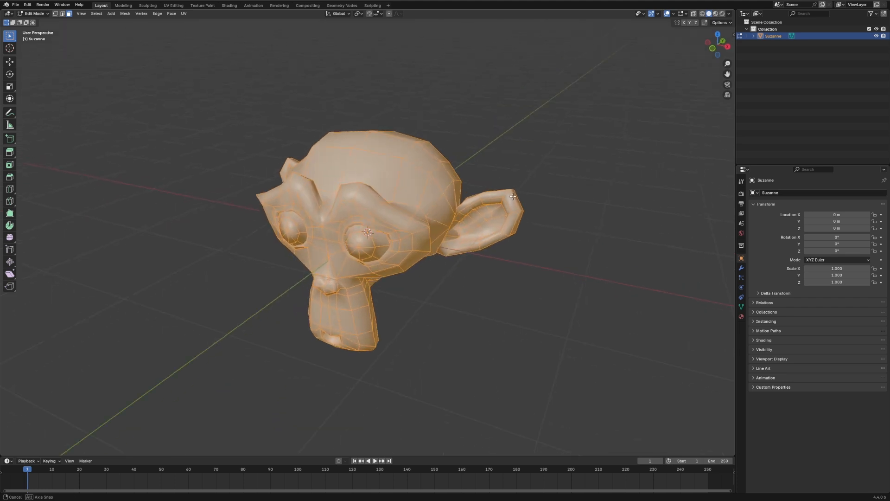
Step: Add a Subdivision Surface modifier to the monkey in Object Mode and apply it
key("Tab")
left_click(741, 267)
left_click(806, 193)
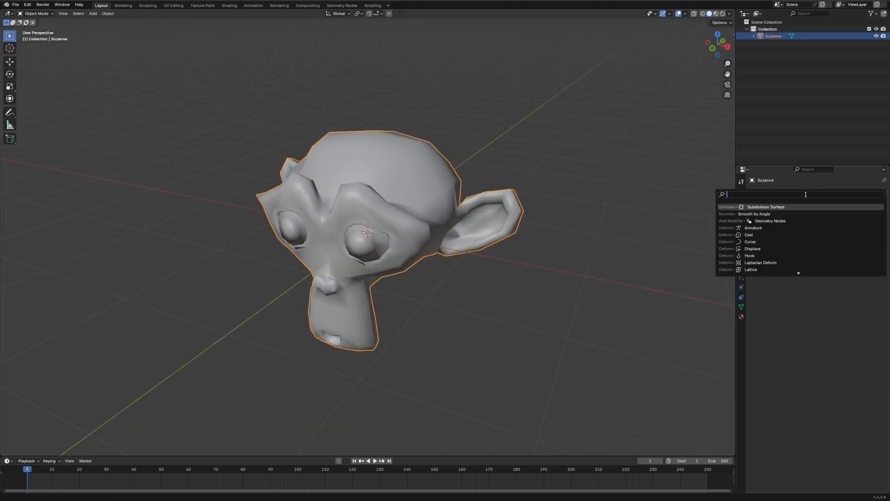
key("Return")
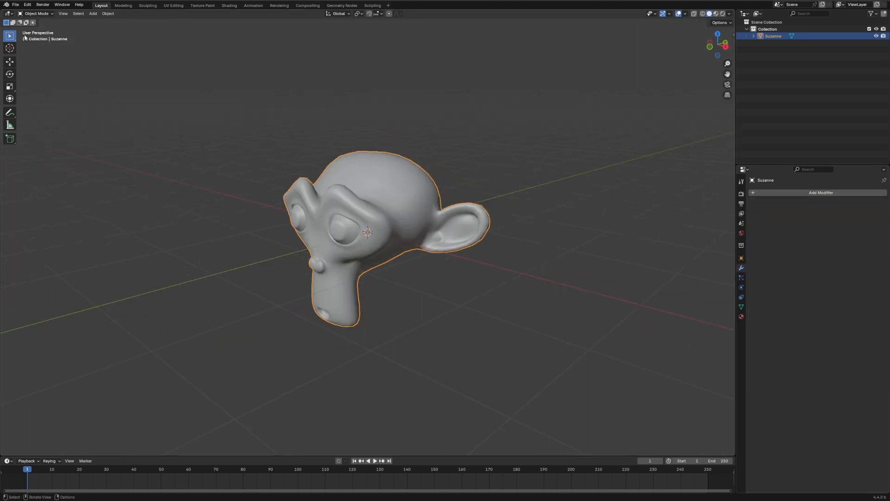
Step: Split off a UV Editor beside the 3D viewport, inspect the monkey's UV layout in Edit Mode, and return to Object Mode
left_click_drag(2, 11, 271, 36)
left_click(8, 13)
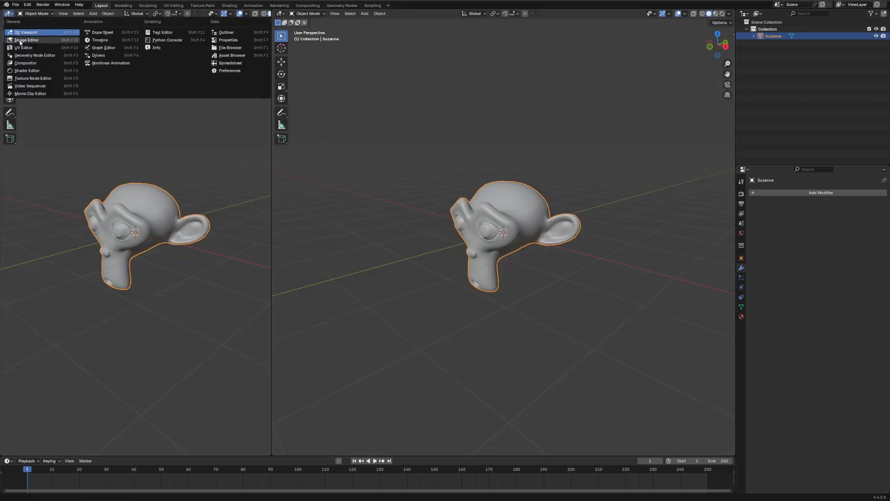
left_click(28, 48)
key("Tab")
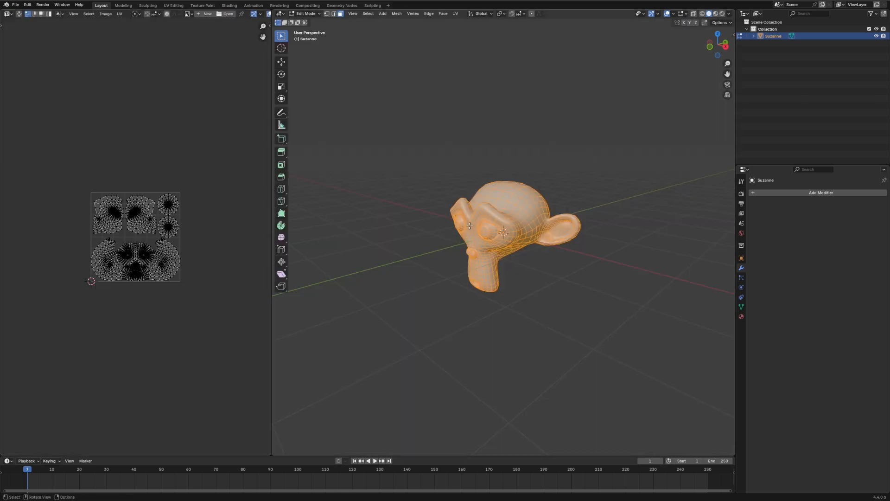
scroll(506, 226, "up", 5)
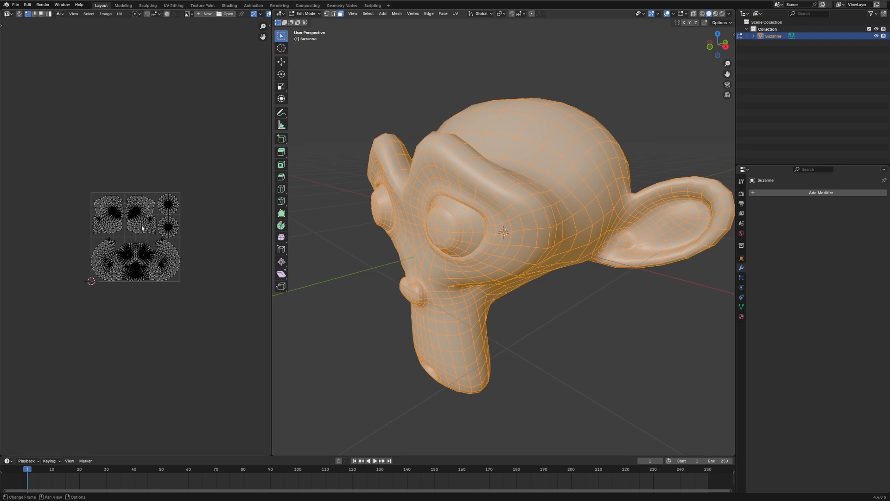
scroll(196, 227, "up", 5)
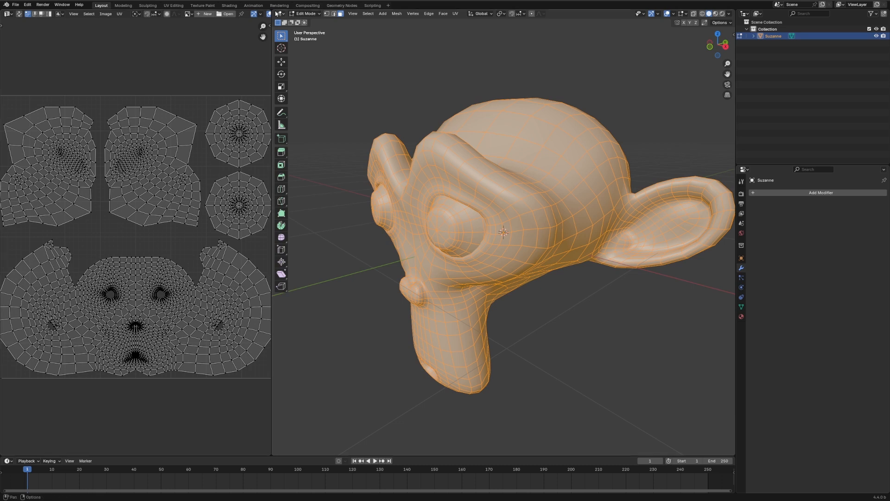
key("Tab")
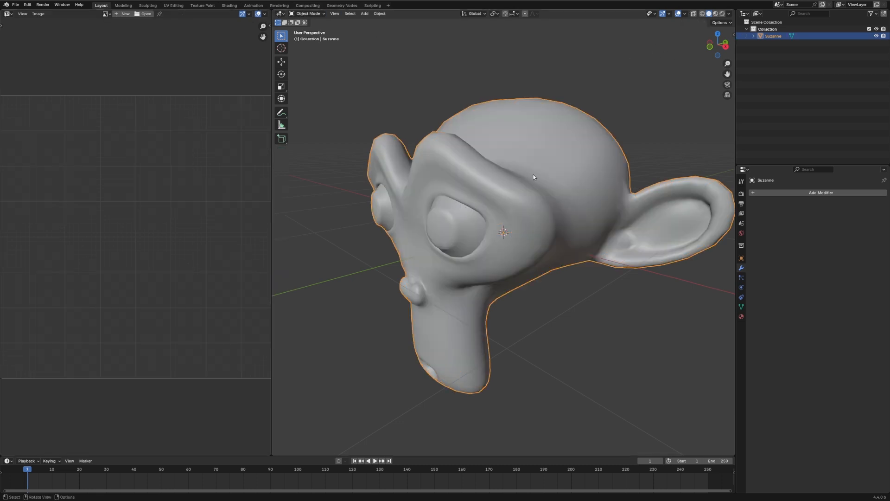
Step: Add an area light and place it above the monkey at about X 0.13, Y 0.69, Z 1.63 m
key("shift+a")
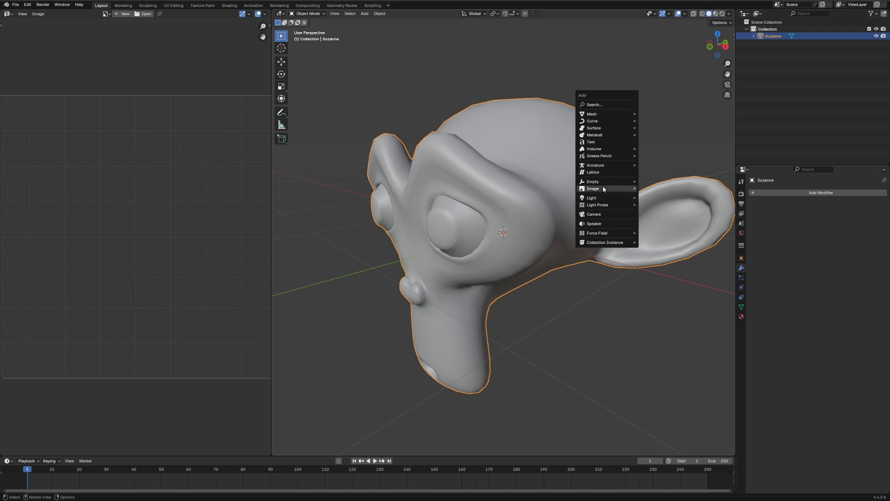
key("shift+a")
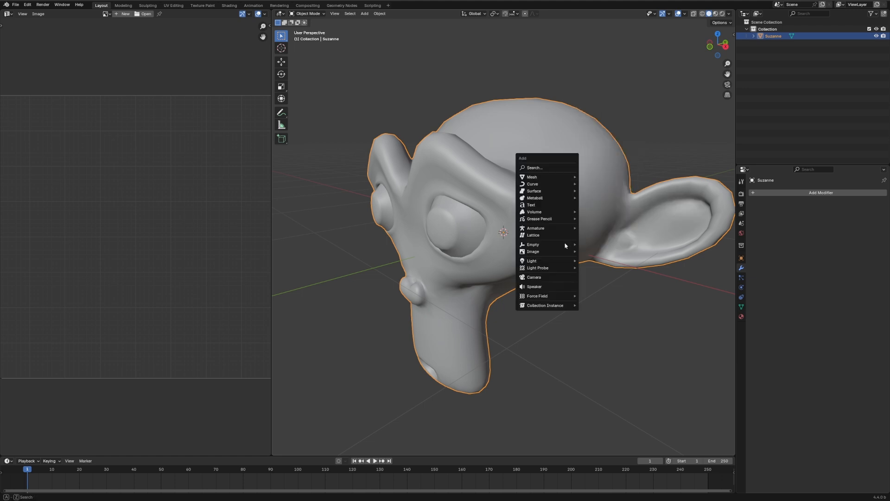
mouse_move(557, 261)
left_click(600, 282)
scroll(529, 299, "down", 5)
key("g")
left_click(533, 262)
Step: Switch the 3D viewport to rendered shading and set the render engine to Cycles
left_click(722, 14)
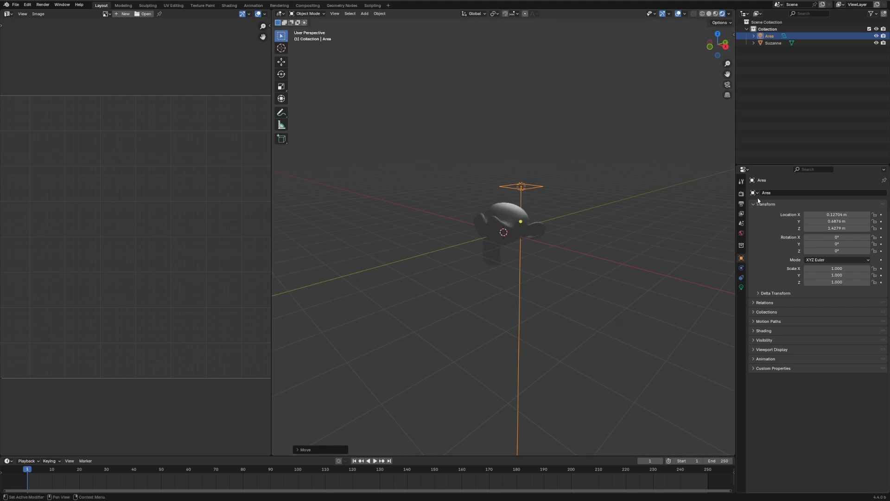
left_click(741, 193)
left_click(818, 193)
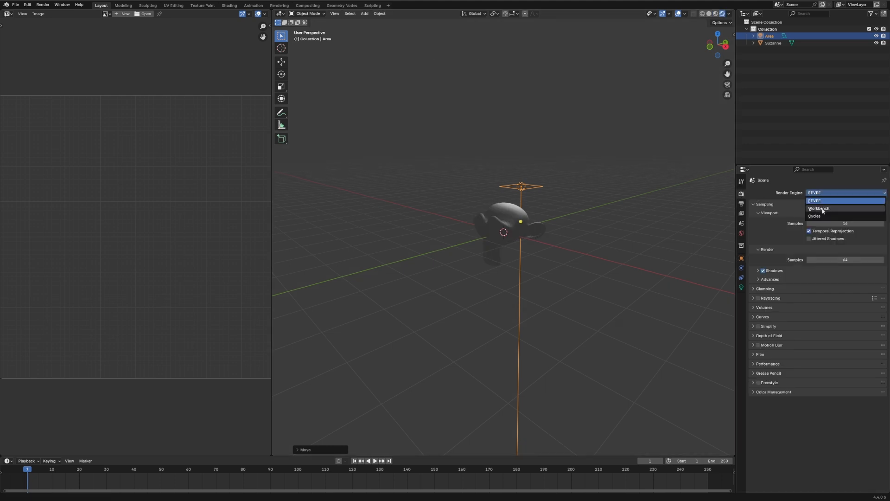
left_click(800, 216)
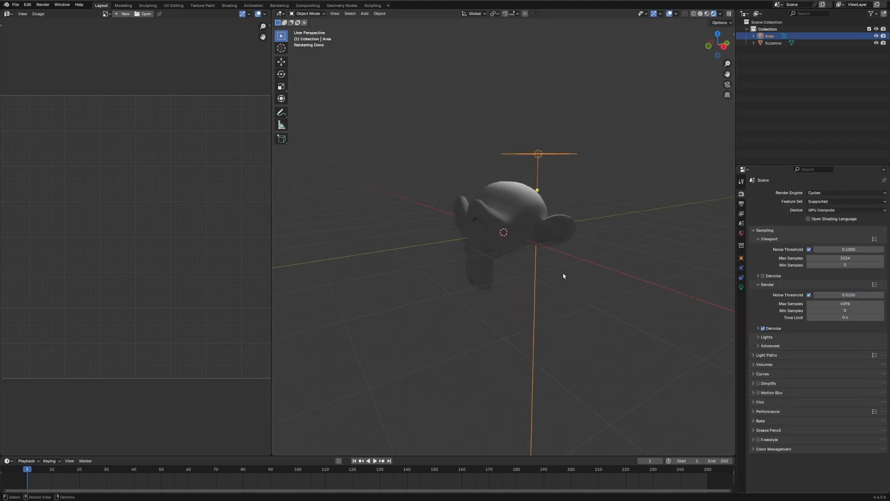
Step: Move and rotate the area light so that it shines on the monkey diagonally from one side
key("g")
left_click(466, 204)
left_click_drag(495, 281, 577, 280)
key("r")
left_click(598, 183)
key("g")
left_click(500, 211)
Step: Duplicate the area light, move and rotate the copy to light the monkey from the other side, and select the monkey
key("shift+d")
left_click(580, 129)
key("r")
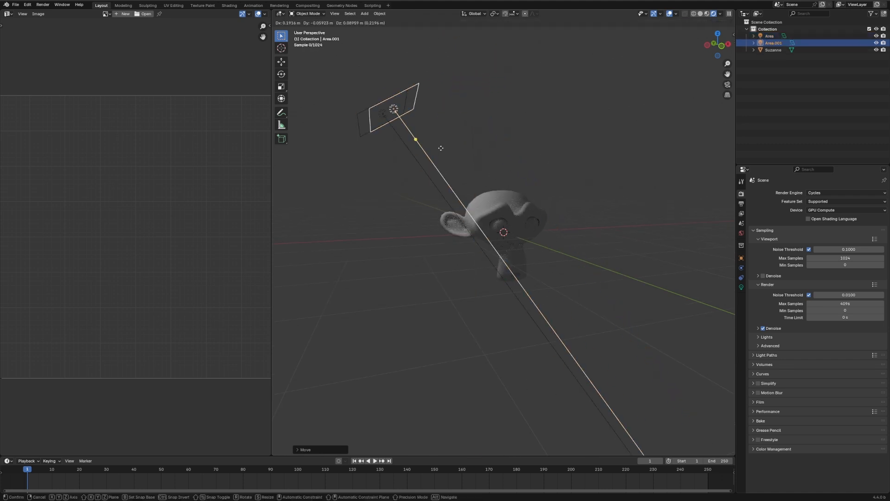
left_click(526, 179)
key("g")
left_click(601, 228)
left_click_drag(623, 278, 587, 290)
scroll(557, 254, "up", 3)
left_click(499, 200)
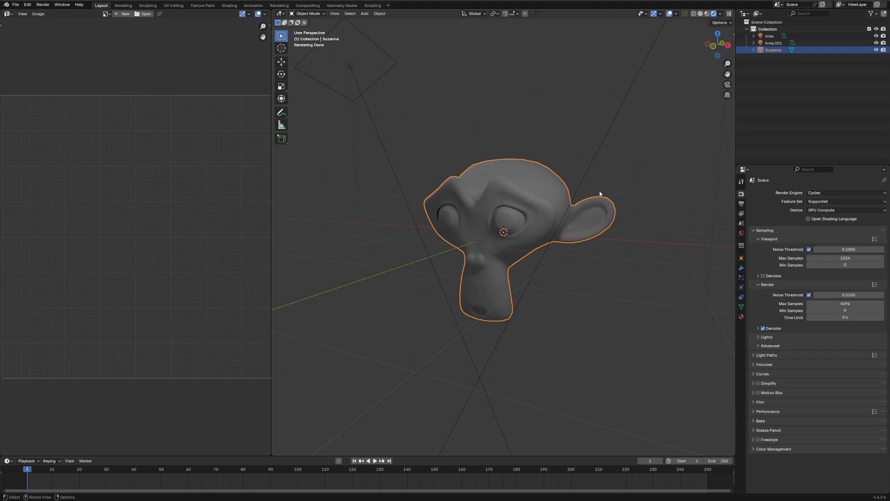
Step: Set the final render's maximum samples to 128 and enable a transparent film background
left_click(836, 302)
type("128")
key("Return")
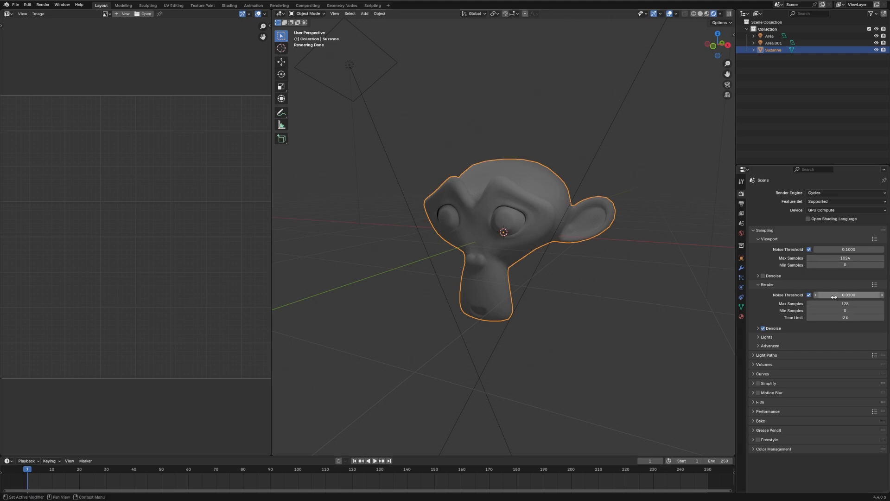
left_click(754, 402)
left_click(763, 452)
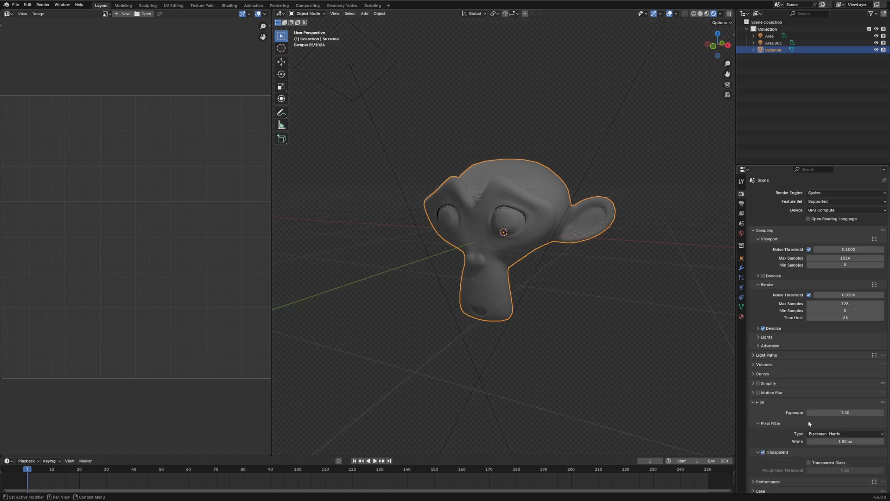
Step: Create a blank 1024 × 1024 px image with alpha named "baked" and fit it in the image view
left_click(123, 14)
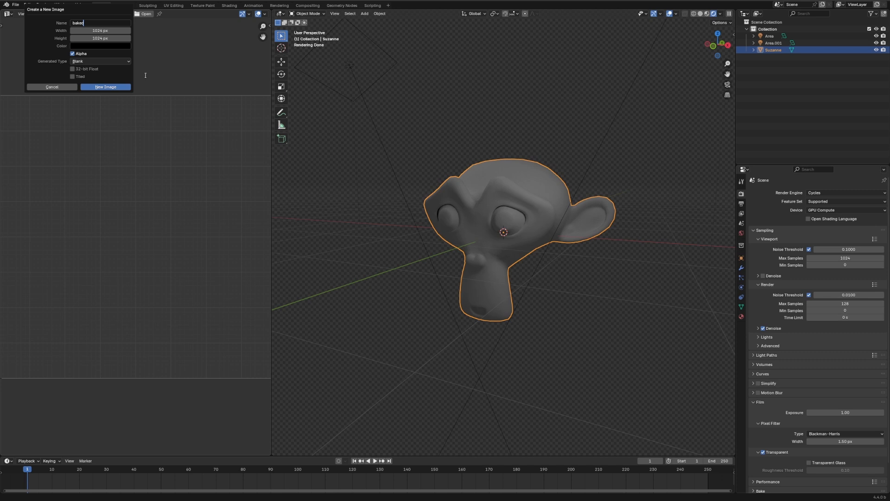
left_click(113, 87)
key("Home")
Step: Split off a Shader Editor above the 3D viewport and create a new material for the monkey
left_click_drag(273, 11, 302, 274)
left_click(280, 279)
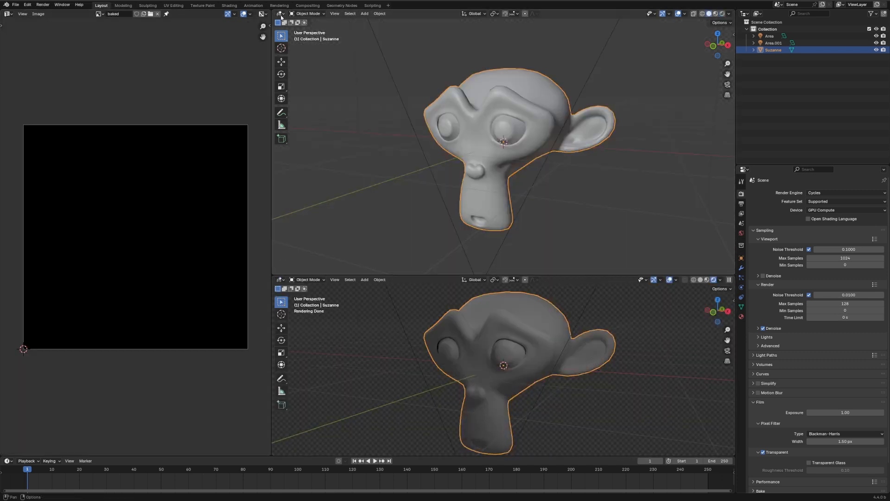
left_click(280, 14)
left_click(298, 71)
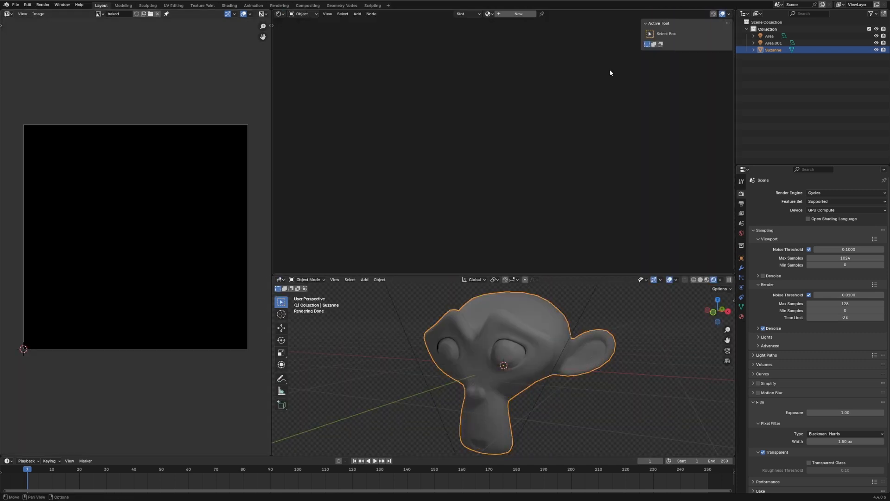
left_click(514, 14)
key("Home")
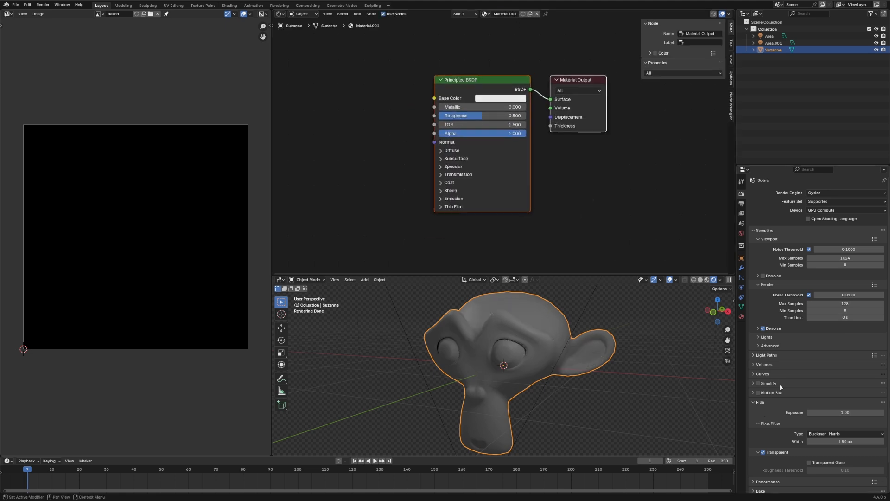
Step: Collapse the Film settings and expand the Bake settings
left_click(753, 401)
left_click(760, 420)
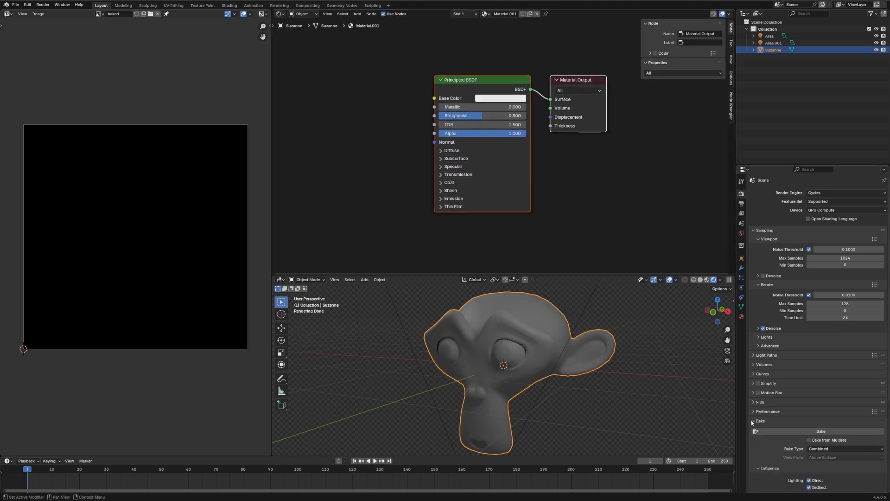
scroll(830, 348, "down", 5)
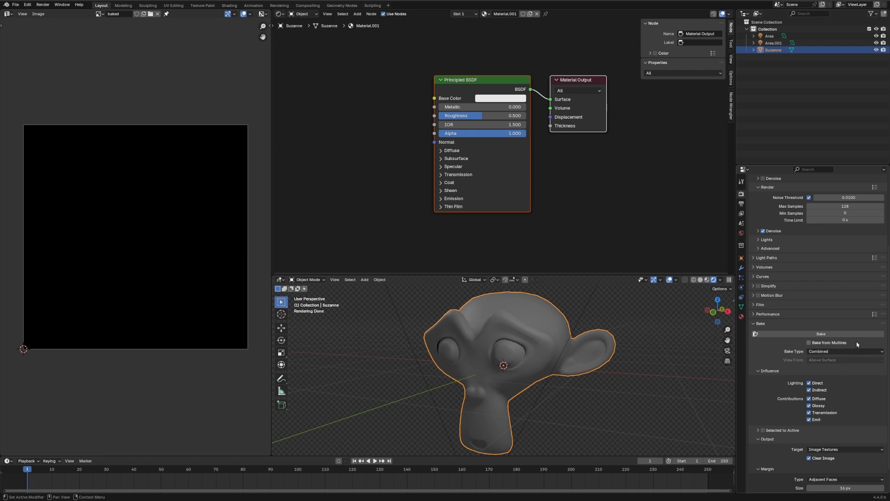
Step: Add an unconnected Image Texture node to the monkey's material and assign the "baked" image to it
left_click(359, 78)
key("shift+a")
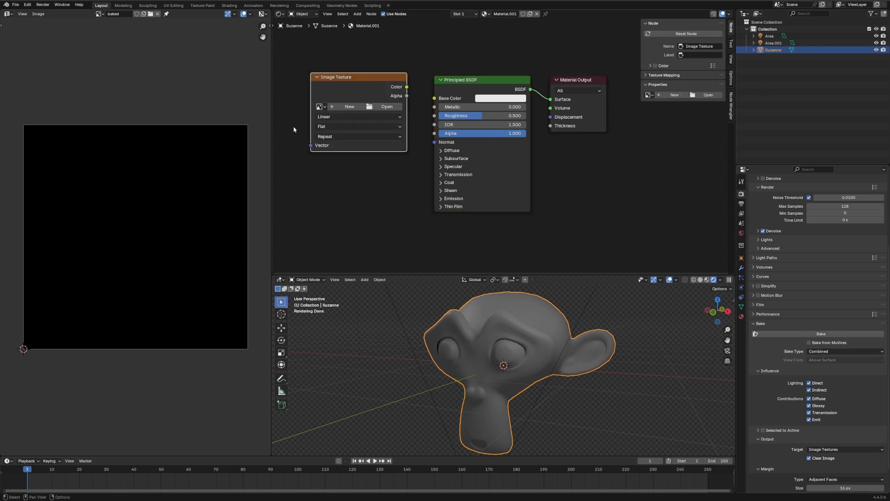
left_click(319, 107)
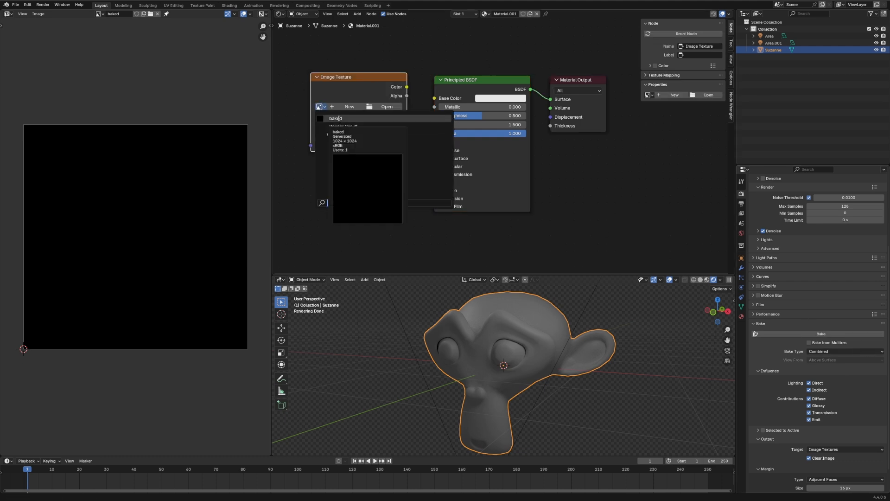
left_click(340, 118)
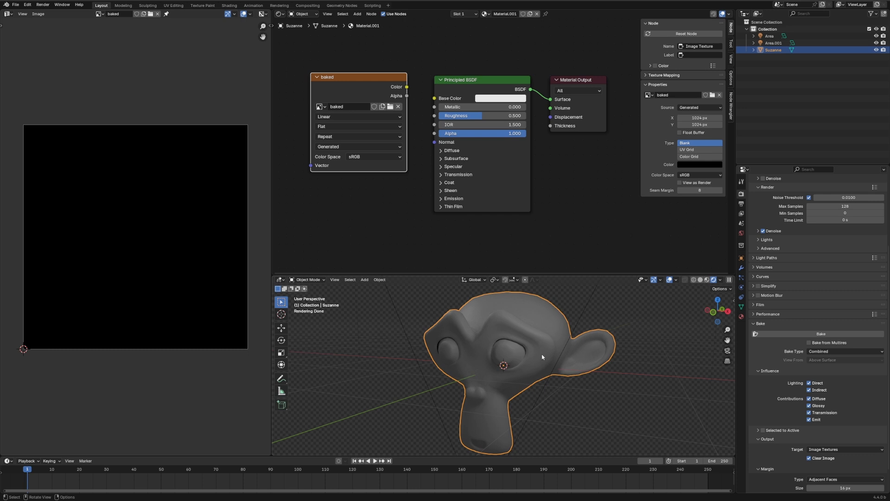
Step: Bake the Combined pass into the "baked" image and save it as beauty.exr
left_click(829, 334)
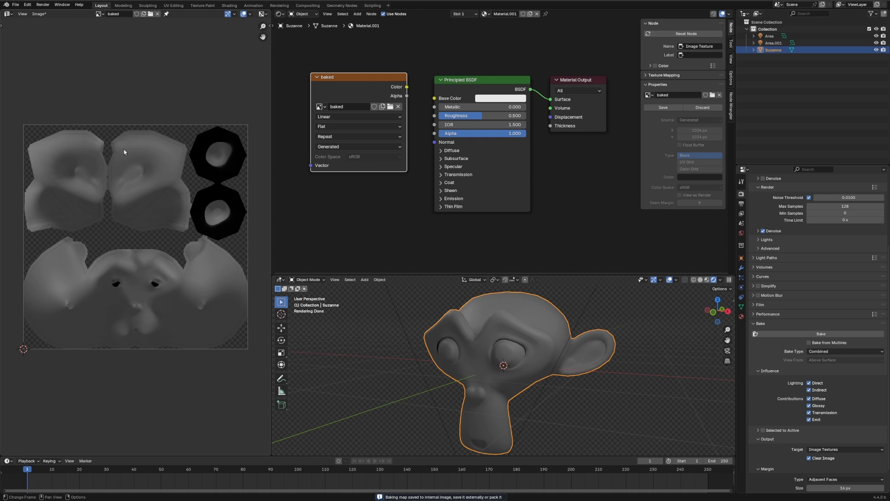
left_click(39, 14)
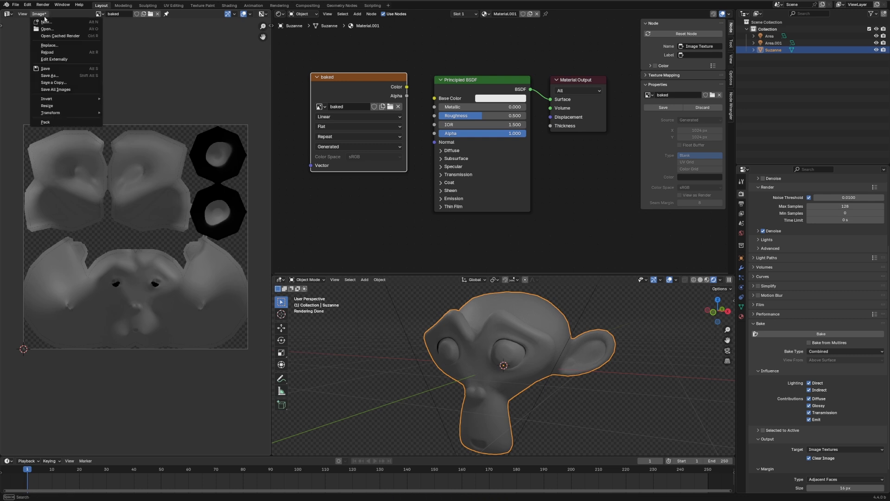
left_click(57, 75)
left_click(612, 354)
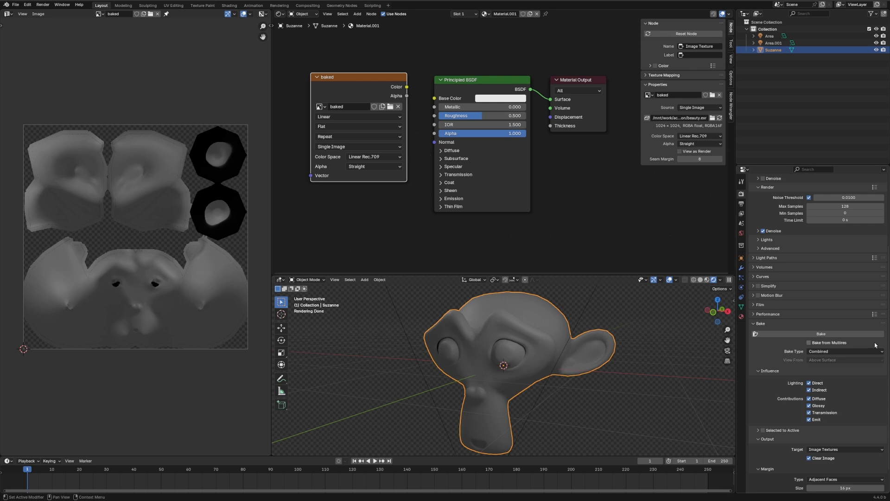
Step: Set the bake type to Position and bake the monkey's position pass into the image
left_click(841, 351)
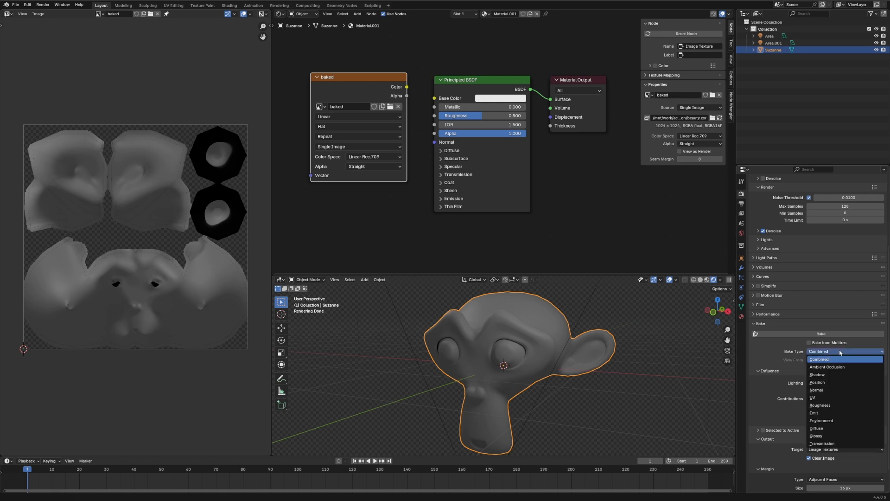
left_click(817, 382)
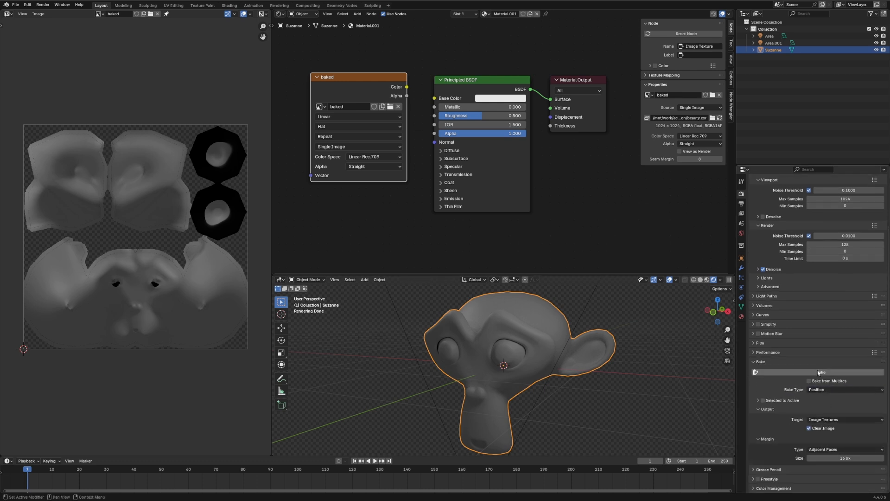
left_click(818, 373)
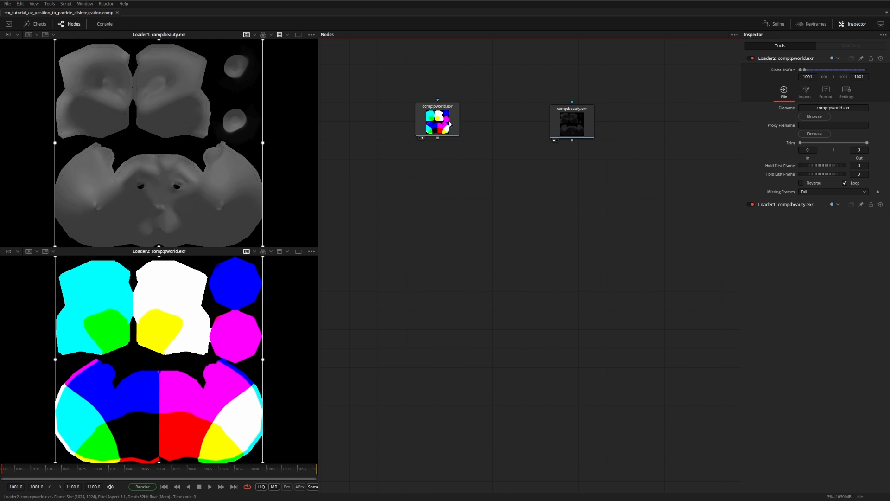
Step: Preview pworld.exr with Normalized Color Range enabled in its viewer, and switch the option off again
left_click(448, 129)
left_click(449, 129)
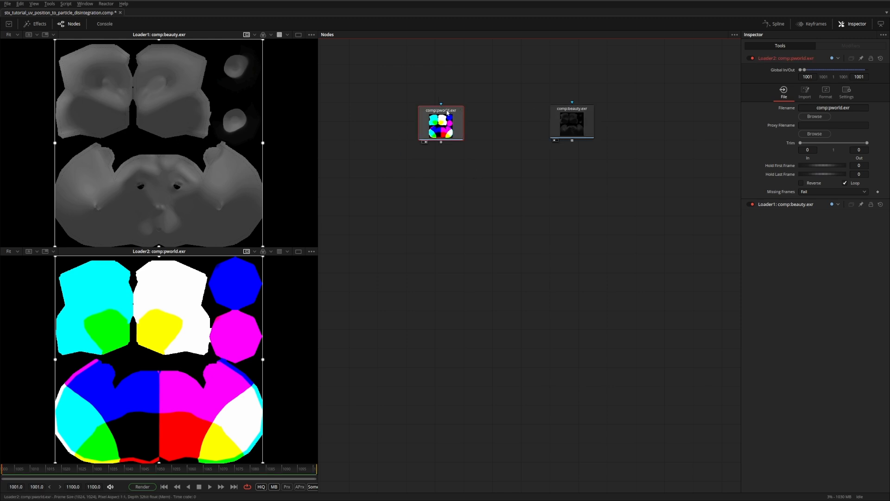
left_click(312, 251)
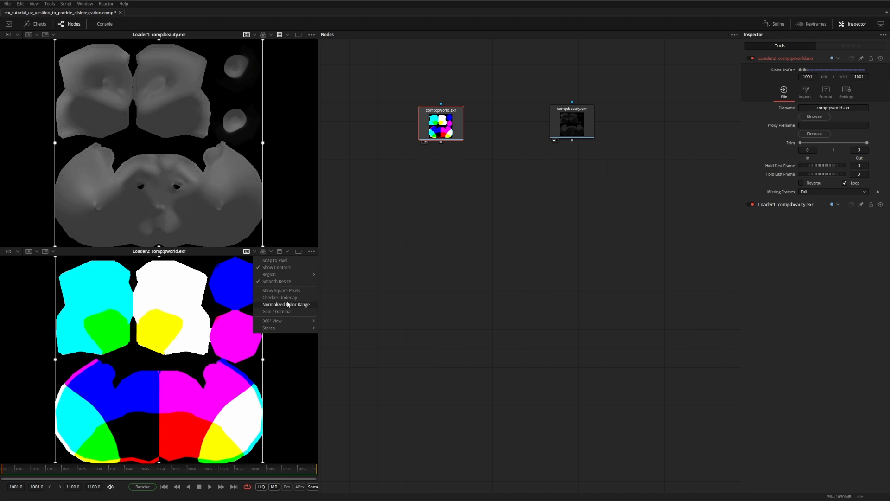
left_click(287, 302)
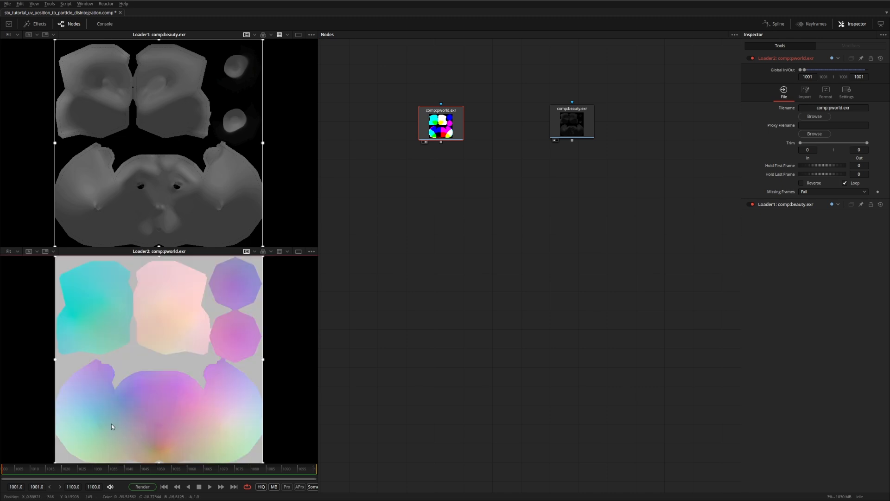
left_click(312, 251)
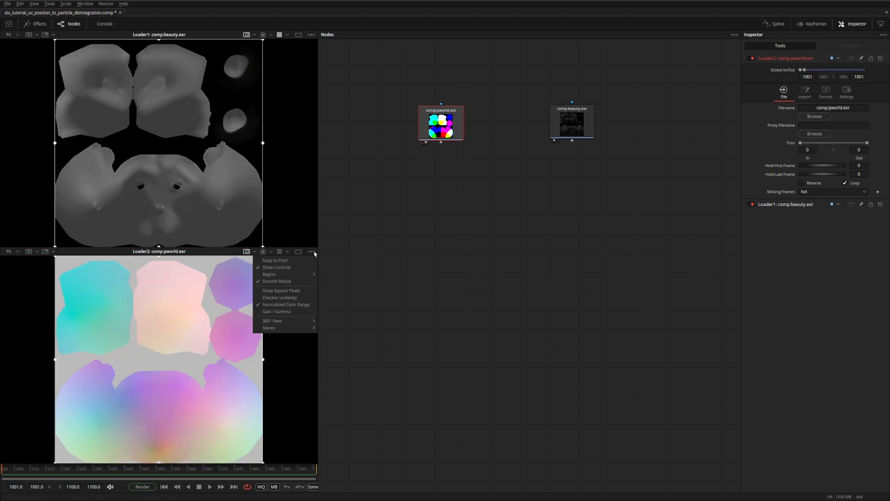
left_click(286, 304)
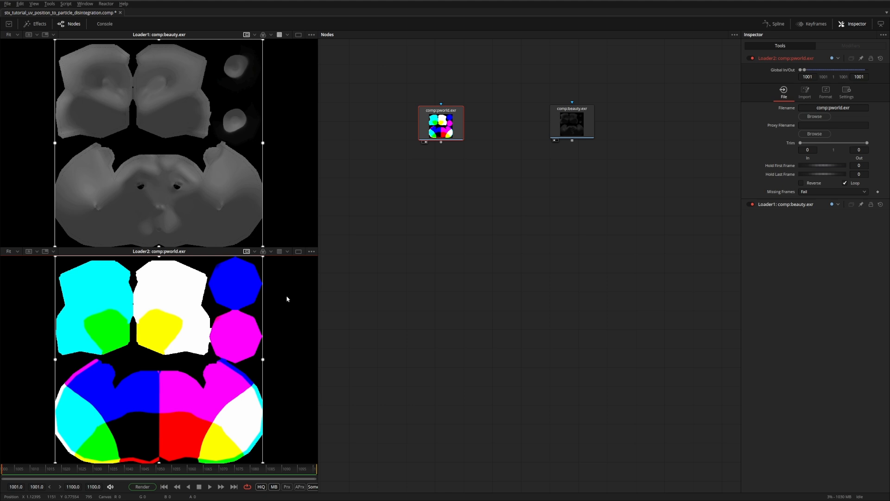
Step: Add a pImageEmitter node fed by the beauty.exr loader
left_click(572, 136)
key("shift+space")
type("imagepl")
key("BackSpace")
key("BackSpace")
key("BackSpace")
key("BackSpace")
key("BackSpace")
key("BackSpace")
key("BackSpace")
type("pim")
key("Return")
Step: Add a pRender node after the image emitter and place it farther down the node chain
key("shift+space")
type("prender")
key("Return")
left_click_drag(572, 221, 572, 276)
Step: Insert a ColorGain node between beauty.exr and the image emitter and set its Gain to 5.0
left_click_drag(318, 298, 409, 306)
left_click_drag(659, 125, 658, 91)
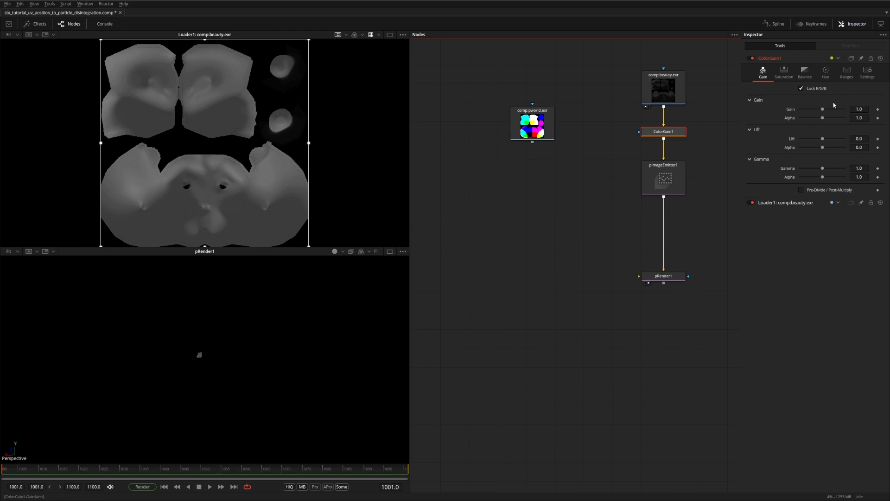
left_click_drag(822, 109, 844, 109)
Step: Frame the emitted particles in the pRender 3D viewer and turn on its grid
left_click_drag(205, 347, 211, 315)
scroll(250, 334, "up", 10)
scroll(213, 293, "up", 5)
right_click(240, 293)
mouse_move(264, 324)
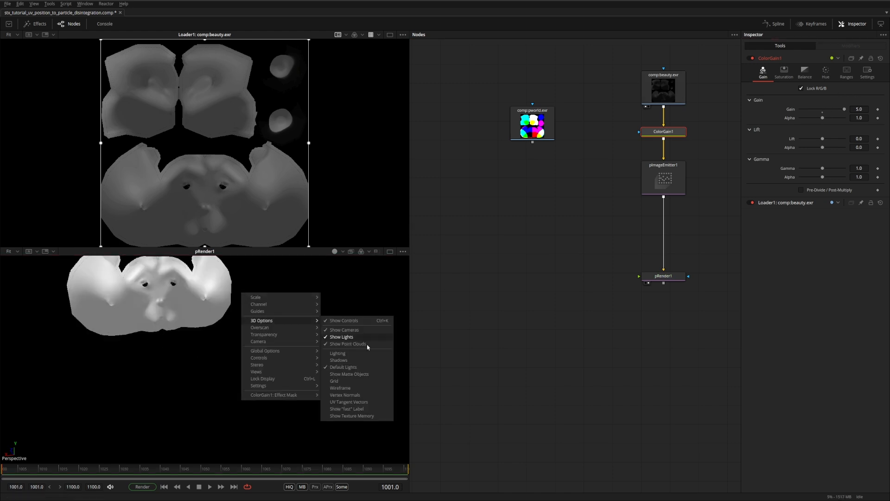
left_click(350, 380)
key("f")
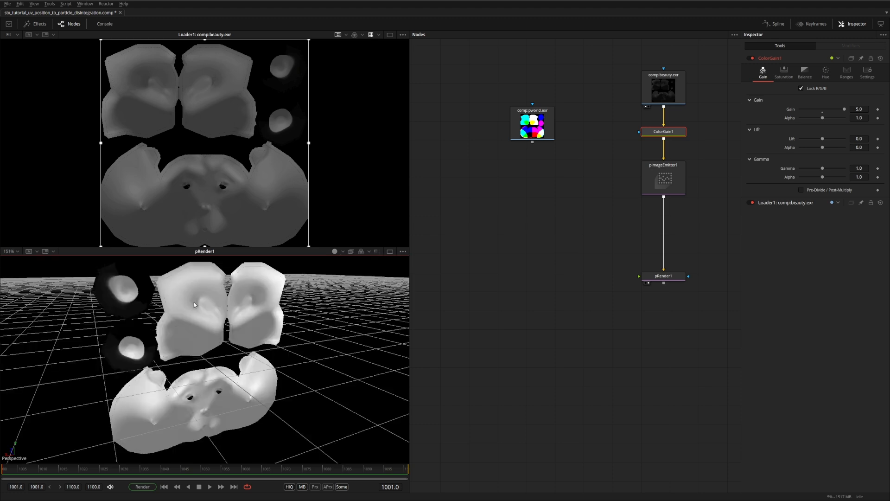
Step: Link the image emitter's Y Density to X Density with an expression and set X Density to 0.205
left_click_drag(320, 328, 352, 311)
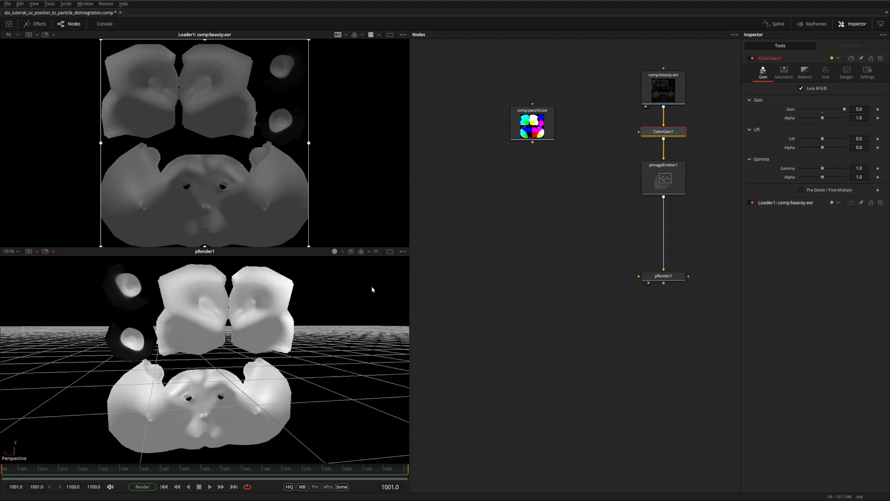
left_click_drag(174, 294, 146, 373)
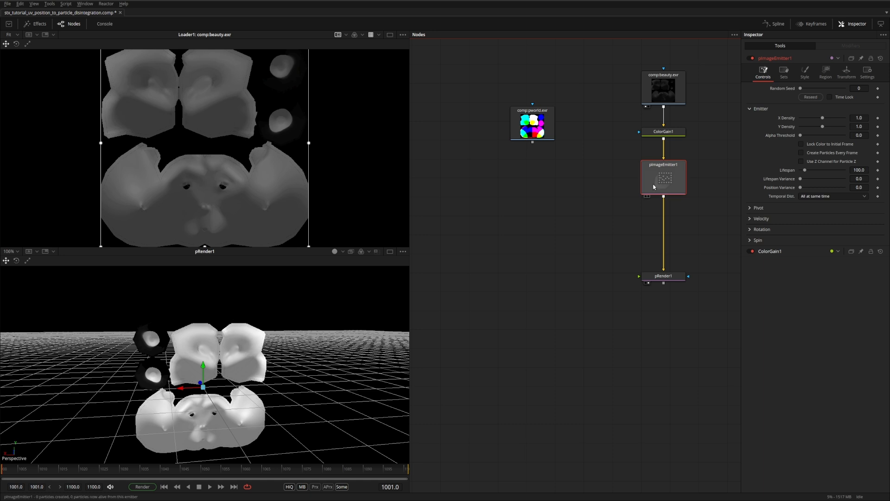
right_click(822, 128)
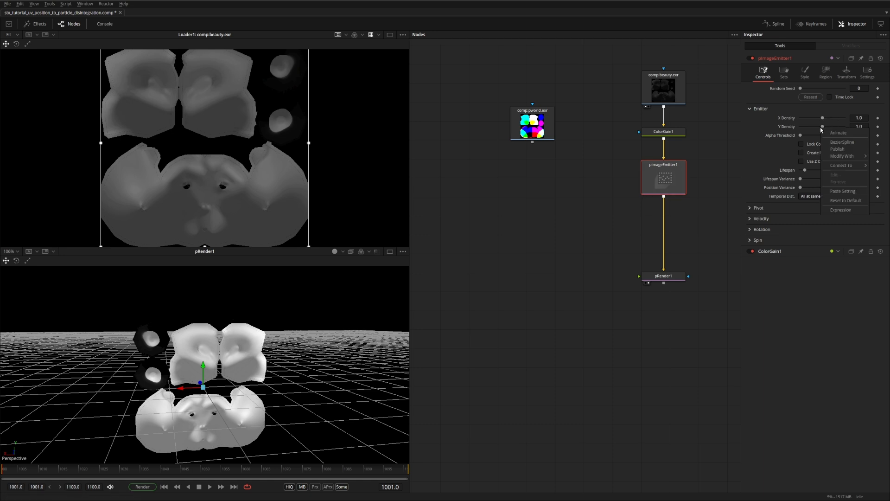
left_click(841, 210)
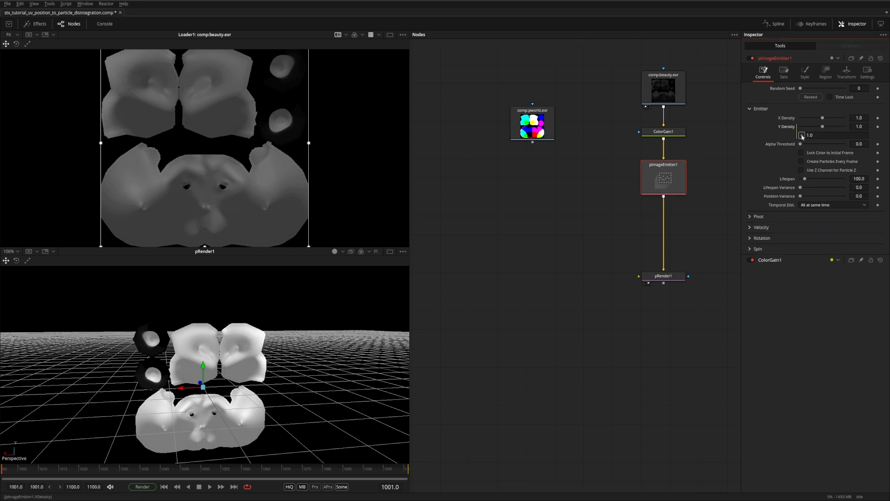
mouse_move(802, 136)
left_mouse_down()
mouse_move(835, 115)
mouse_move(805, 118)
left_mouse_up()
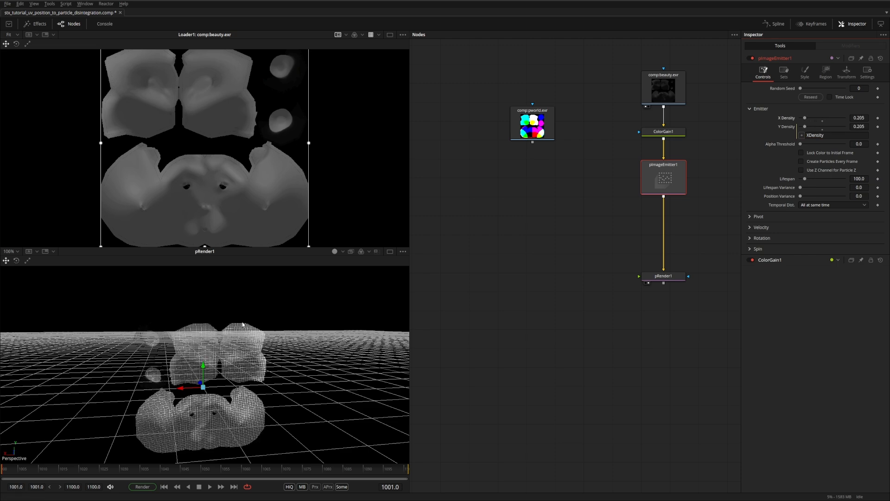
Step: Insert a pCustom node between the image emitter and pRender
left_click_drag(427, 281, 273, 324)
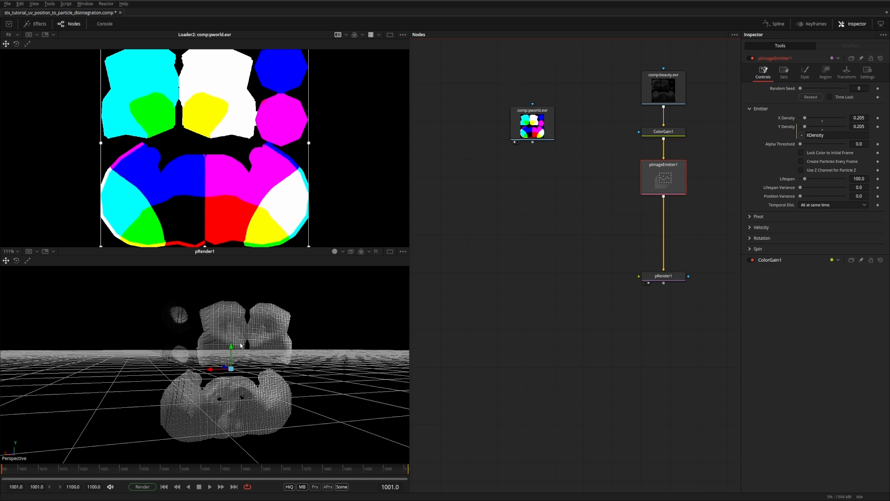
key("ctrl+space")
type("prender")
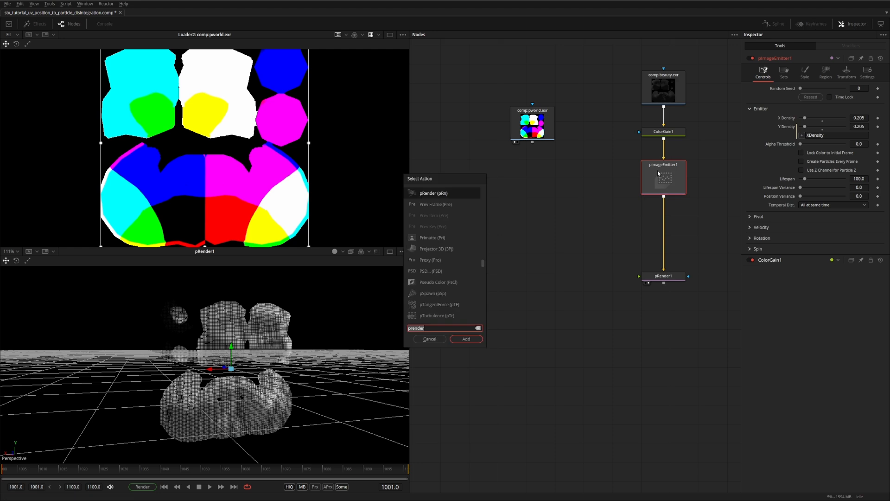
type("pcus")
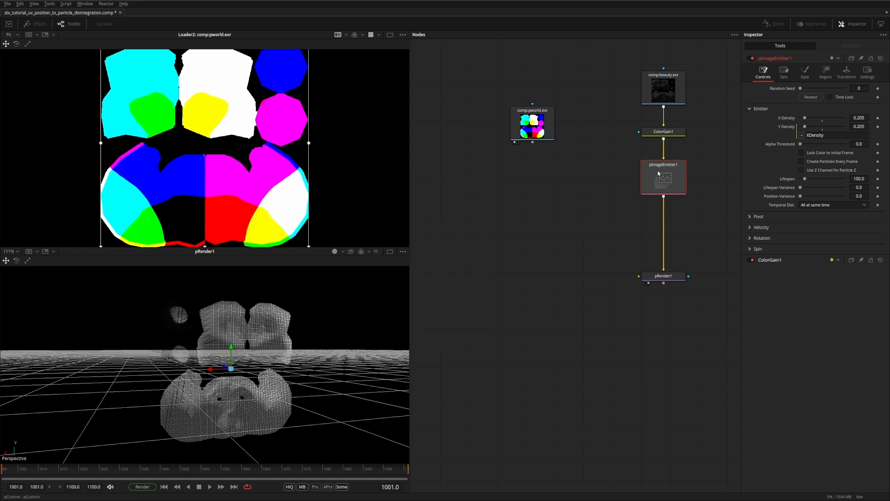
key("Return")
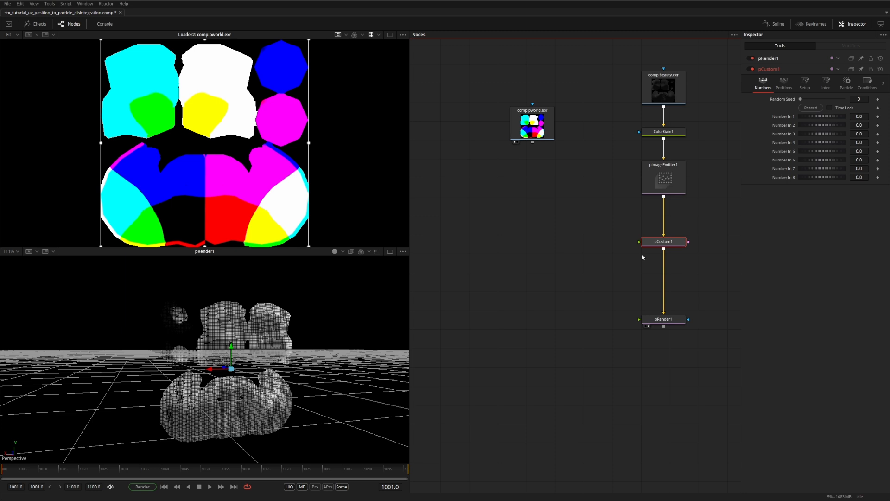
Step: Connect pworld.exr to the pCustom node's image input and route the connection through a pipe router below the loader
left_click_drag(533, 142, 650, 244)
left_click(599, 183, "alt")
left_click_drag(600, 184, 531, 237)
Step: Set pCustom's particle Position X expression to getr1b(pxi1+0.5,pyi1+0.5) and copy it
left_click(779, 165)
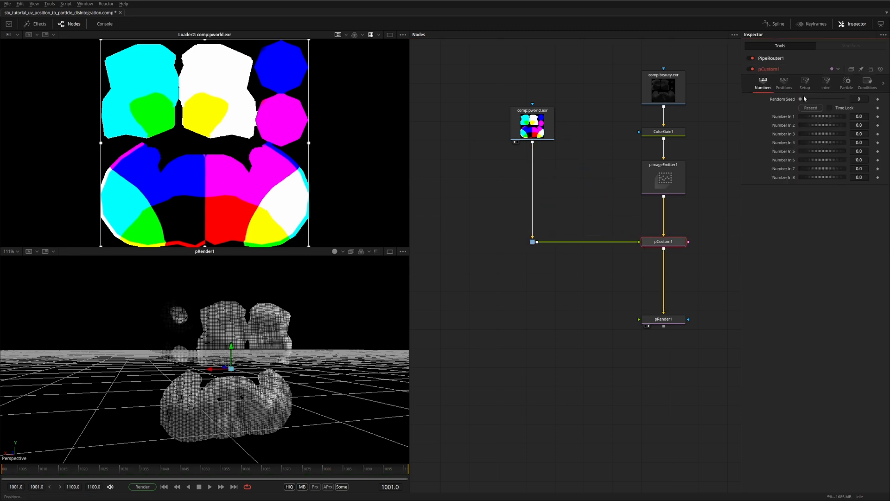
left_click(849, 85)
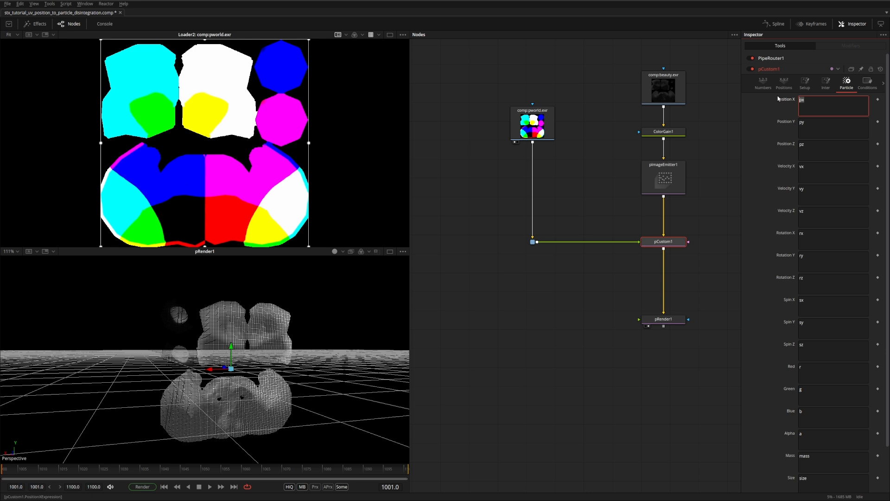
type("getr1")
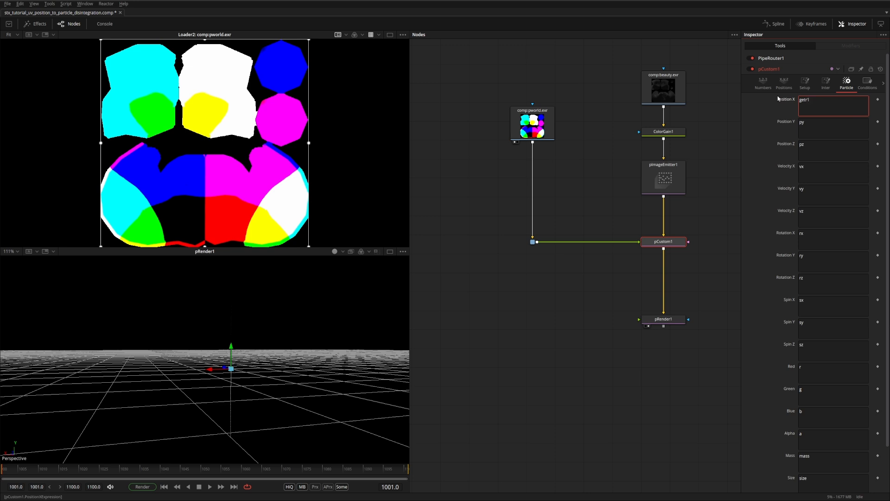
type("(")
type("1")
type(",")
type(" 0.5,")
type("pyi1, 0.5")
key("ctrl+a")
key("ctrl+c")
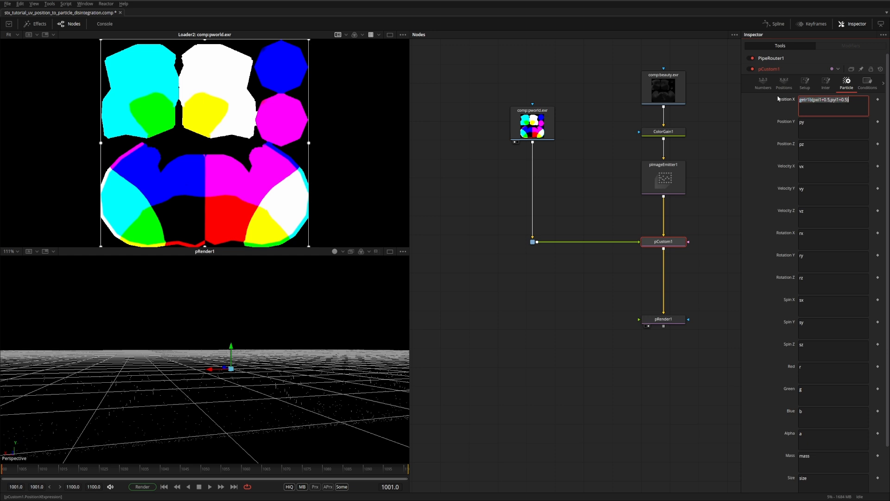
Step: Set pCustom's Position Y expression to getg1b(pxi1+0.5,pyi1+0.5)
left_click(834, 132)
key("ctrl+a")
key("ctrl+v")
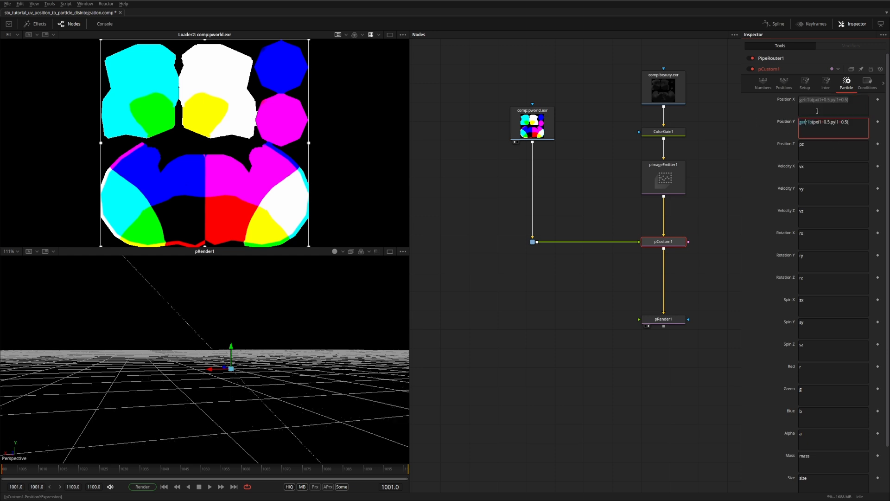
key("BackSpace")
type("g")
Step: Set pCustom's Position Z expression to getb1b(pxi1+0.5,pyi1+0.5) and inspect the particle cloud in the 3D viewer
left_click(819, 154)
key("ctrl+a")
type("getr1b(pxi1-0.5,pyi1-0.5)")
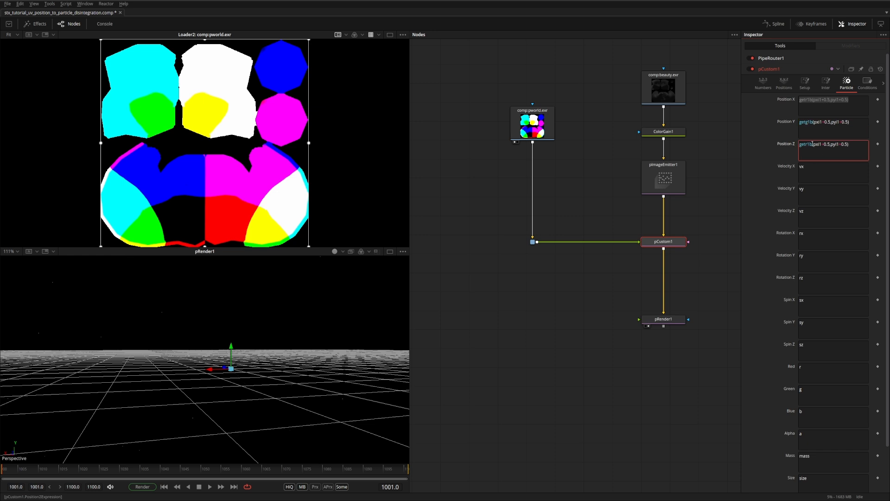
key("BackSpace")
type("b")
left_click_drag(365, 328, 129, 354)
left_click_drag(239, 362, 389, 295)
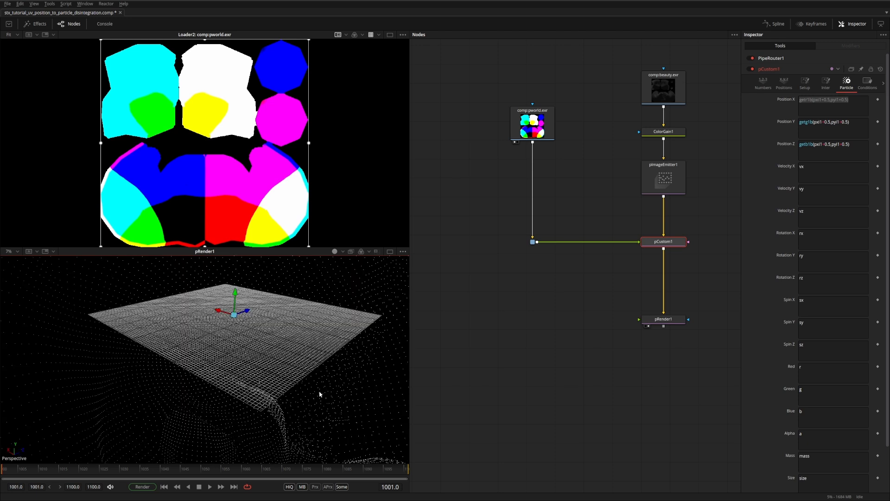
Step: Insert a Custom Tool node directly after the pworld.exr loader
left_click(536, 129)
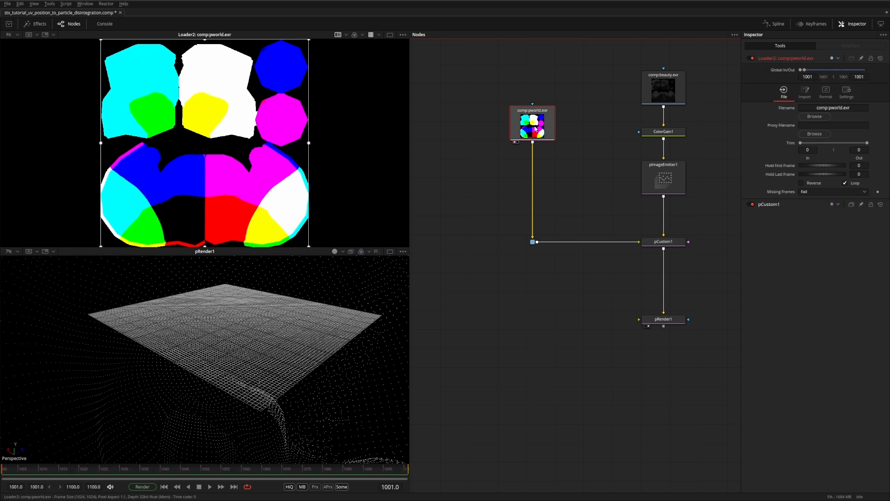
key("shift+space")
type("cust")
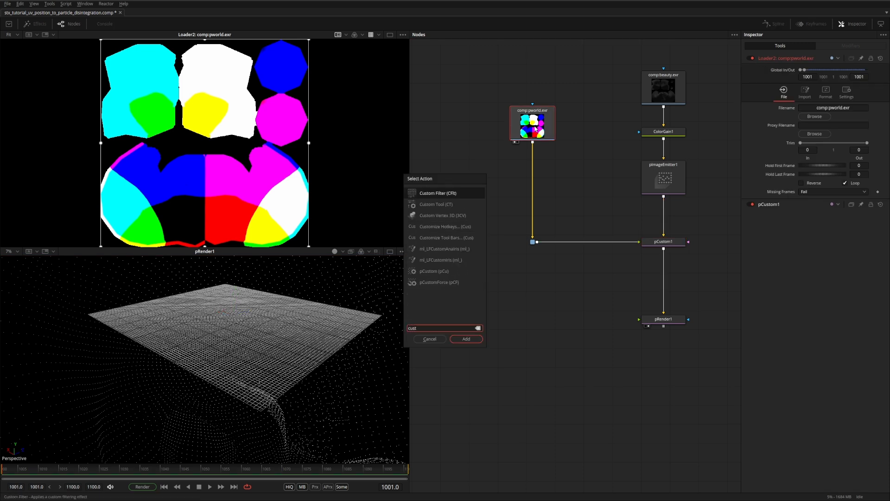
key("Down")
key("Return")
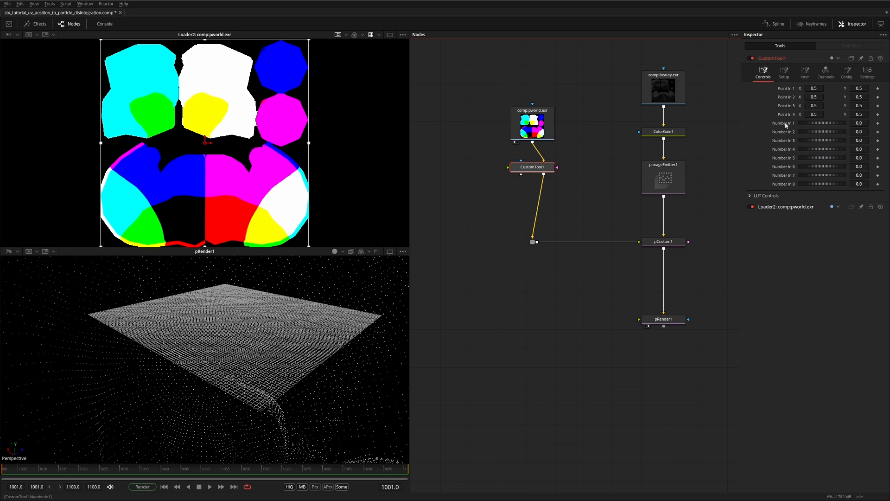
Step: Multiply the Custom Tool's red, green and blue channel expressions by n1: r1*n1, g1*n1 and b1*n1
left_click(826, 74)
left_click(817, 96)
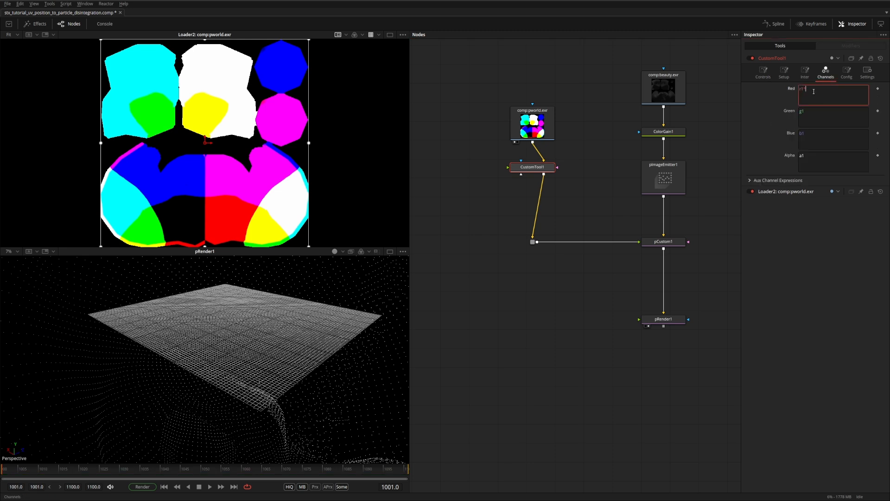
type("*n1")
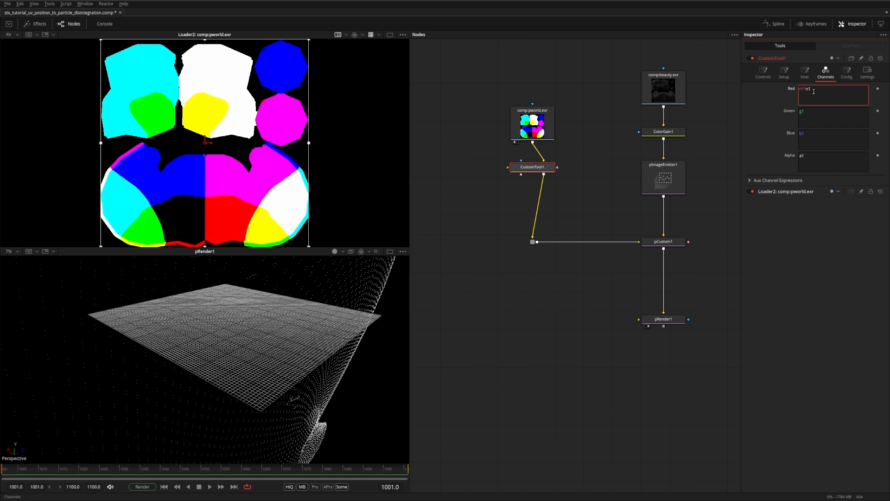
left_click(827, 110)
type("*")
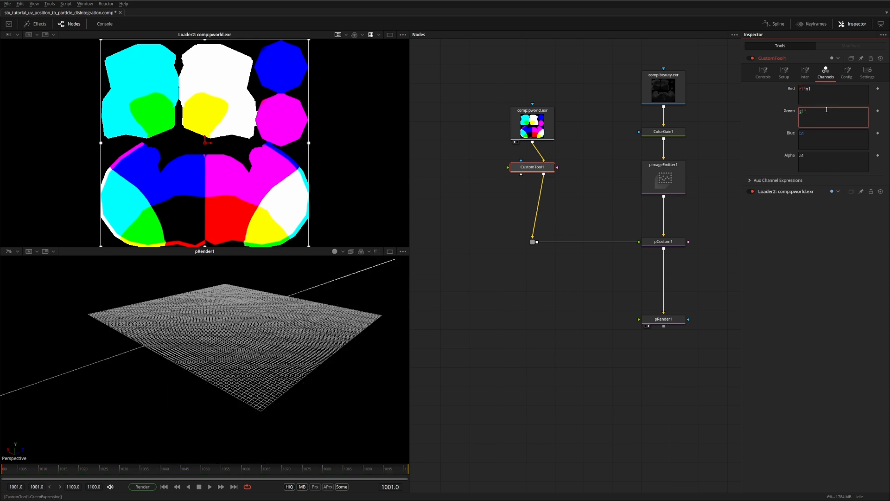
left_click(820, 143)
type("*n1")
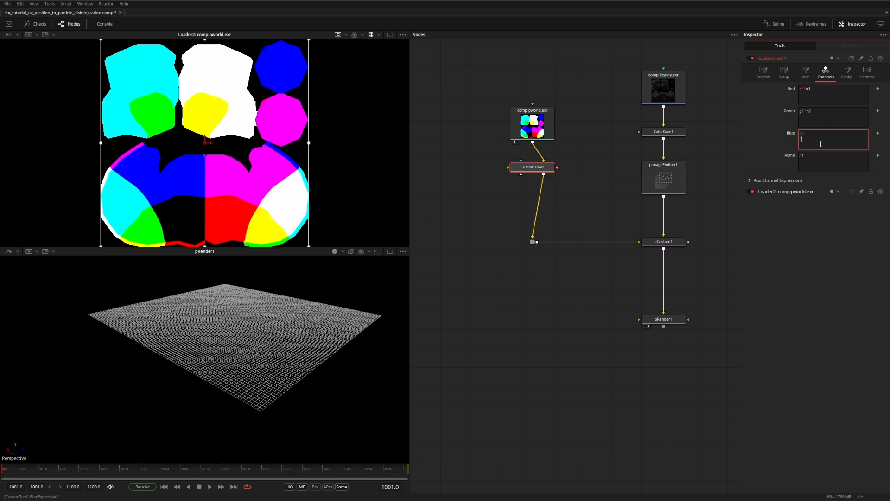
key("BackSpace")
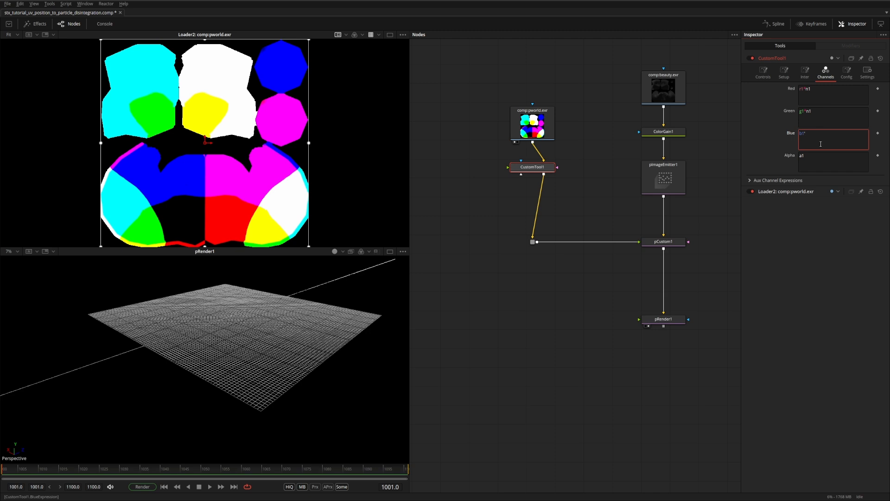
Step: Set the Custom Tool's Number In 1 to 0.01 to scale the positions, and check the particle head in the 3D viewer
left_click(763, 73)
left_click_drag(816, 124, 823, 123)
left_click(854, 123)
type("0.01")
key("Tab")
left_click_drag(235, 308, 256, 345)
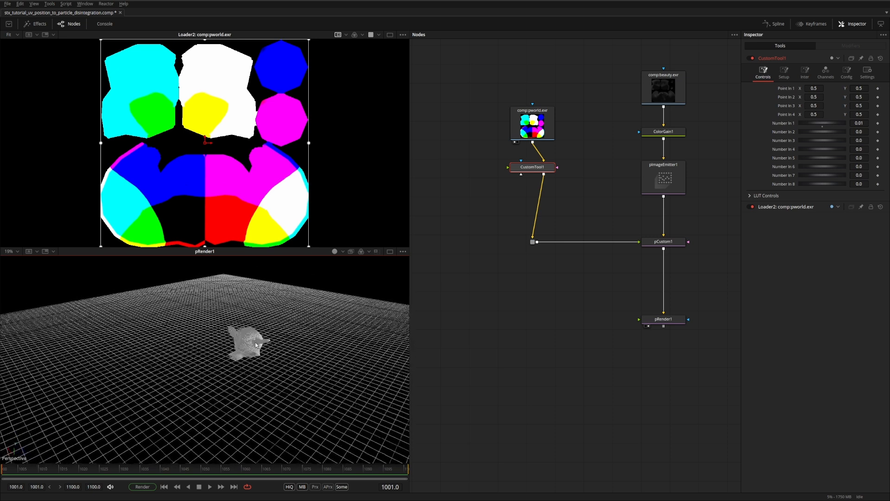
Step: Swap the Custom Tool's green and blue expressions, making Green b1*n1 and Blue g1*n1
left_click(826, 72)
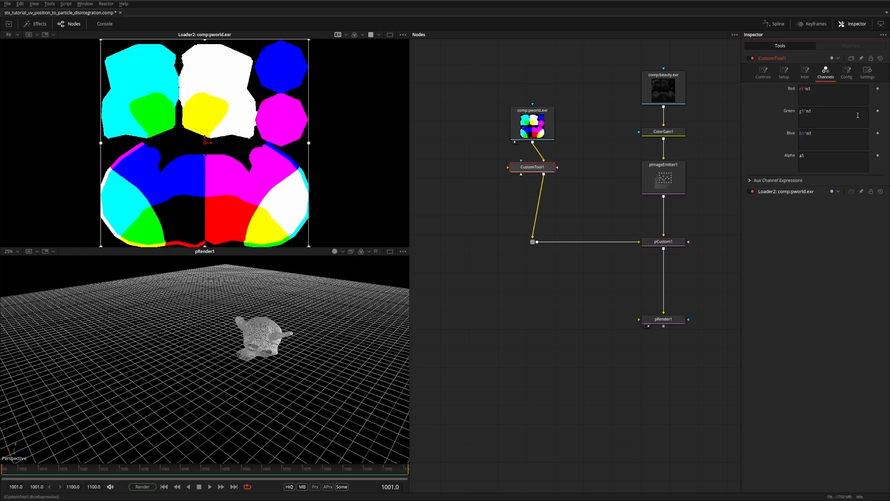
left_click(840, 115)
key("ctrl+a")
key("ctrl+c")
key("BackSpace")
key("Tab")
key("ctrl+v")
left_click(808, 116)
key("ctrl+v")
left_click_drag(799, 111, 802, 112)
type("b")
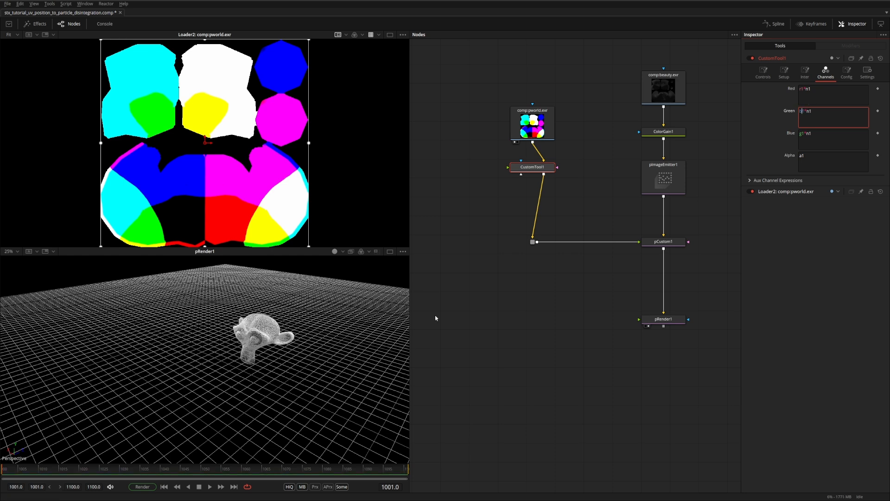
Step: Move pRender1 farther down below pCustom1 in the node graph and turn off the grid in the 3D viewer
scroll(283, 311, "up", 3)
left_click_drag(282, 312, 267, 341)
scroll(260, 322, "up", 5)
scroll(267, 340, "down", 3)
left_click_drag(669, 320, 669, 399)
right_click(196, 300)
mouse_move(222, 324)
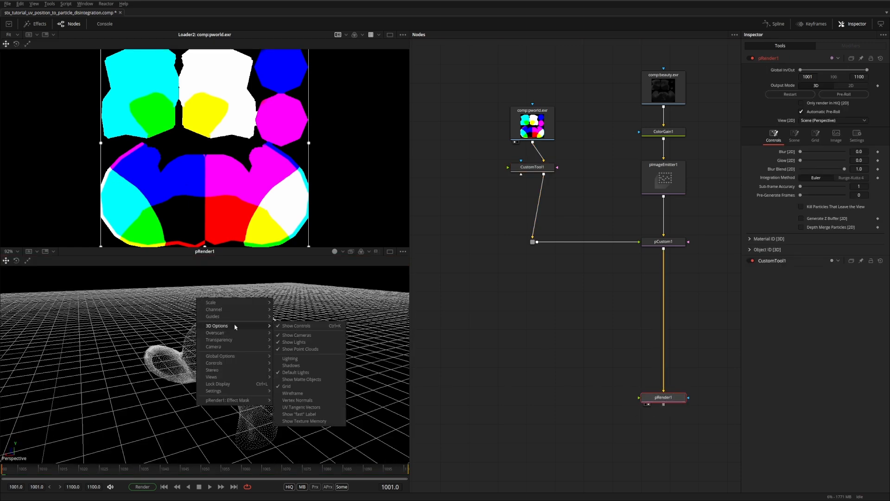
left_click(311, 367)
left_click_drag(310, 368, 259, 341)
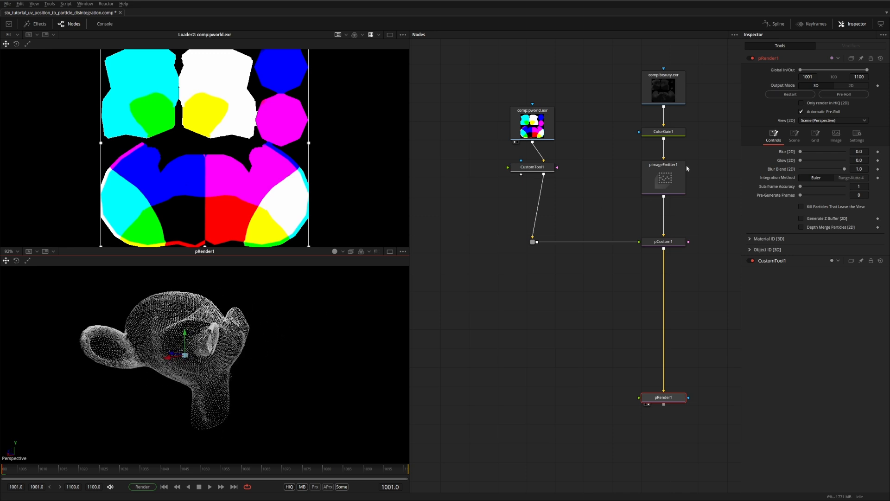
Step: Raise pImageEmitter1's X Density to 0.488 for a denser particle head and play the timeline briefly
left_click(674, 169)
left_click_drag(806, 117, 810, 120)
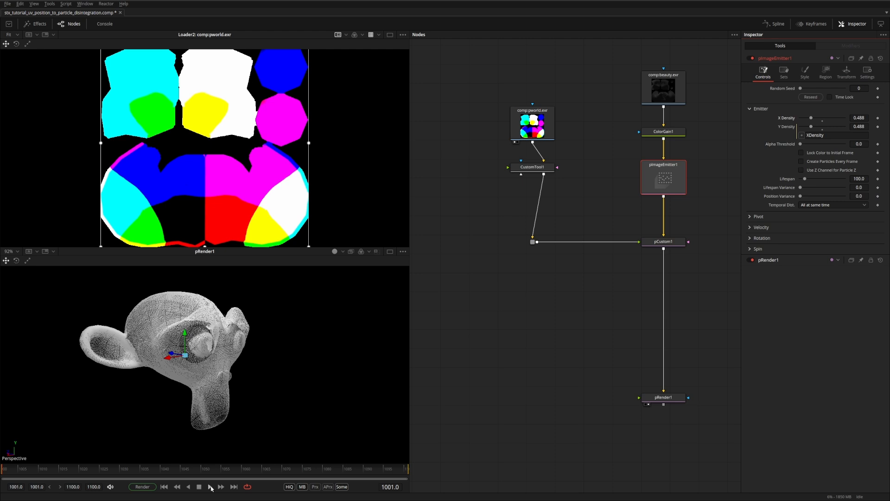
left_click(211, 487)
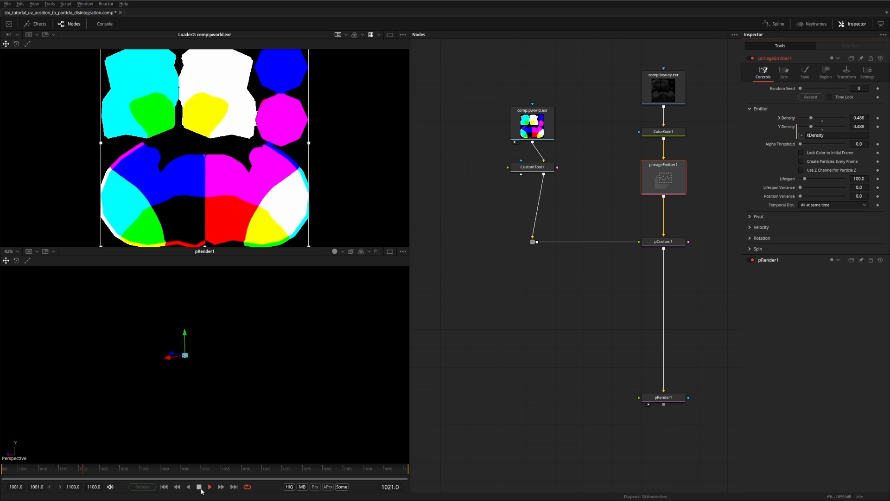
left_click(199, 487)
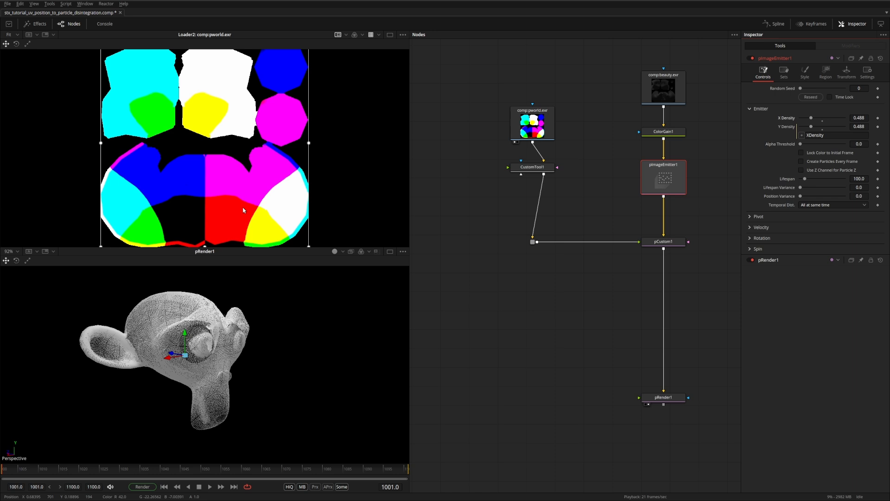
Step: Set pCustom1's Age condition to end at 0.0, test the playback and return to the first frame
left_click(654, 242)
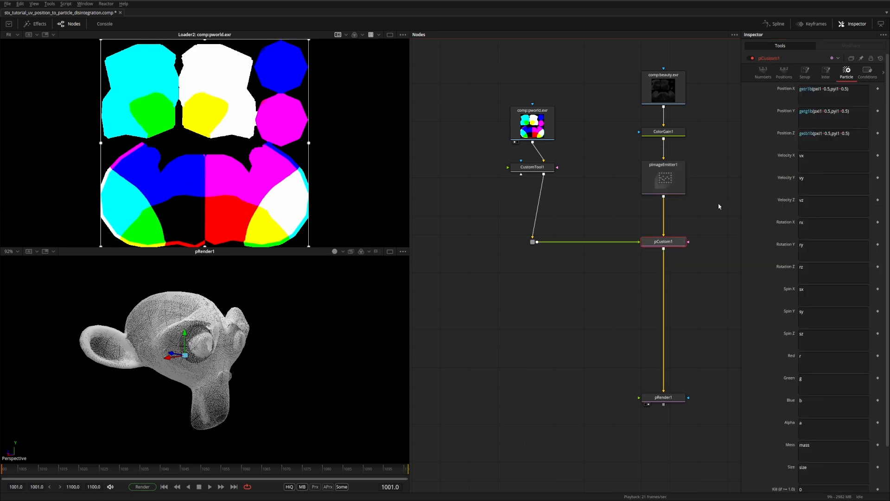
left_click(867, 71)
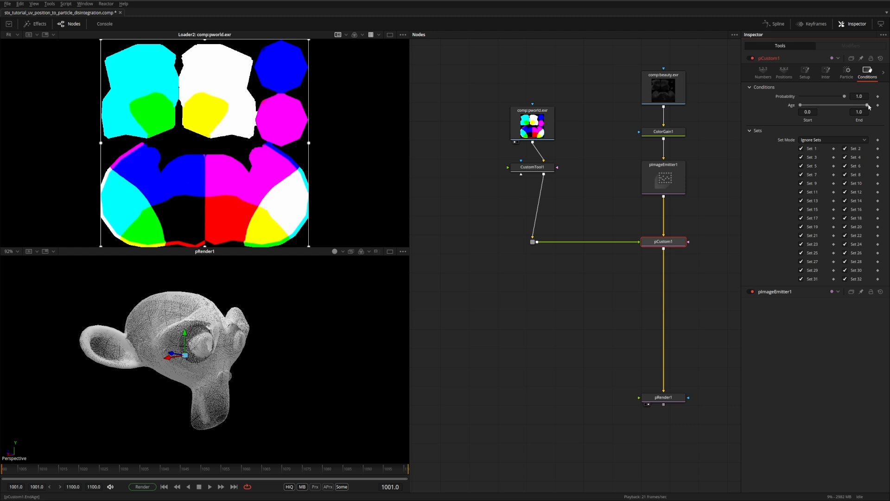
left_click_drag(868, 106, 800, 107)
left_click(209, 486)
left_click(199, 487)
left_click(165, 487)
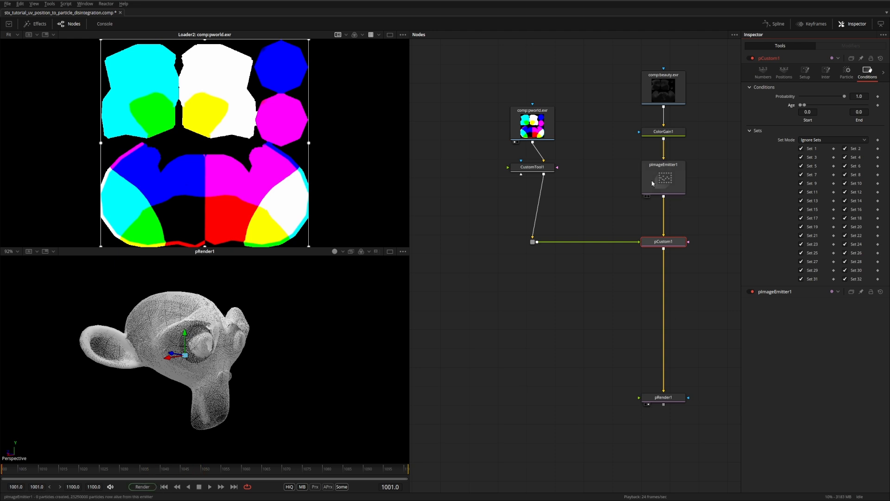
Step: Enable Lock Color to Initial Frame on pImageEmitter1
left_click(682, 186)
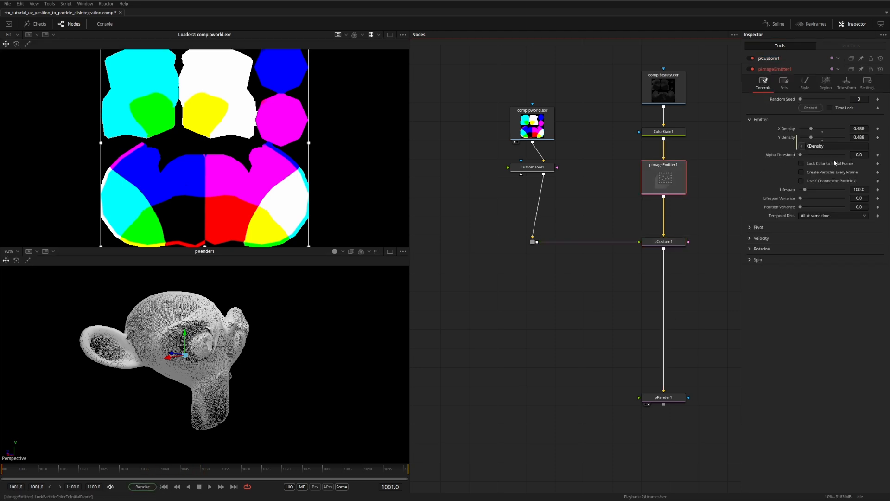
left_click(820, 164)
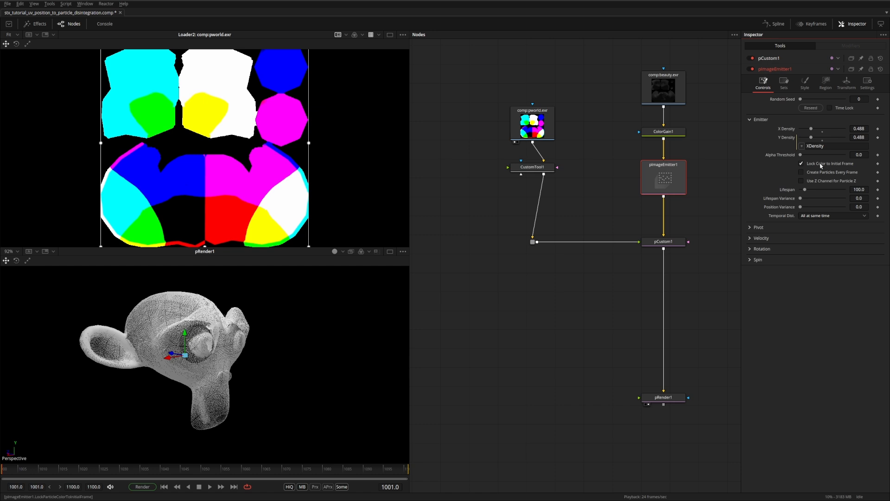
left_click(856, 191)
Step: Insert a pTurbulence node between pCustom1 and pRender1
left_click(669, 240)
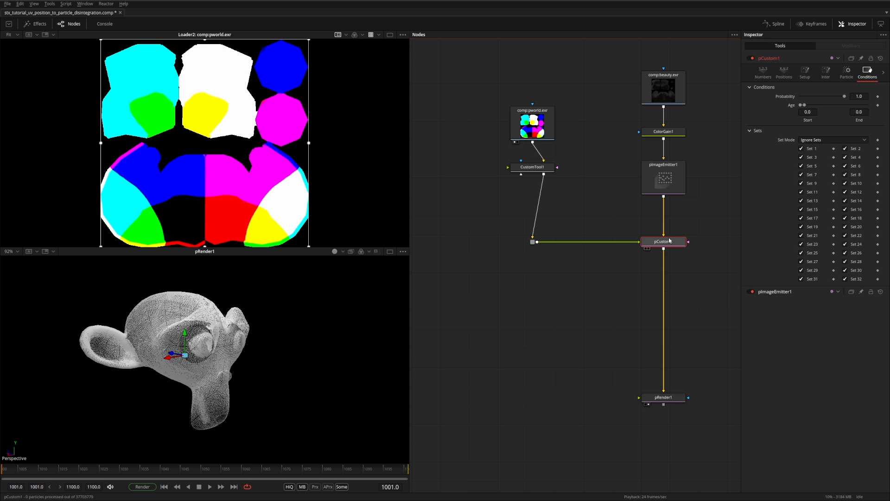
key("shift+space")
type("cust")
key("BackSpace")
key("BackSpace")
key("BackSpace")
key("BackSpace")
type("pt")
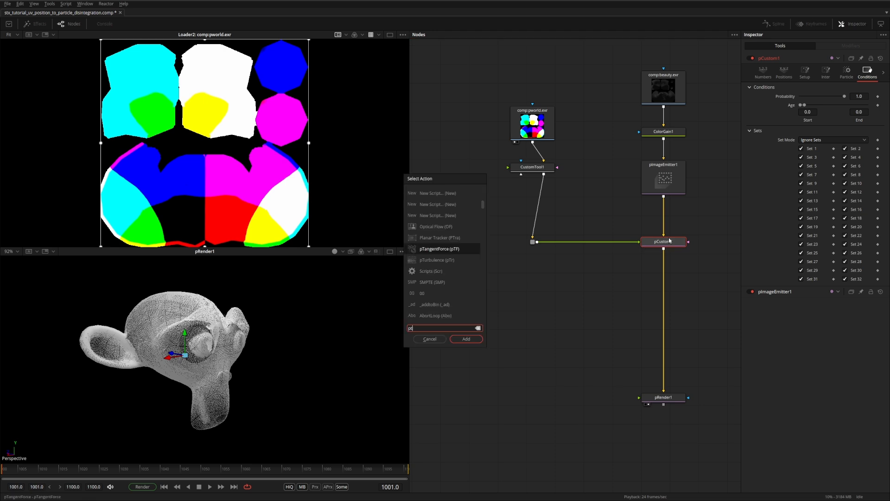
type("u")
key("Return")
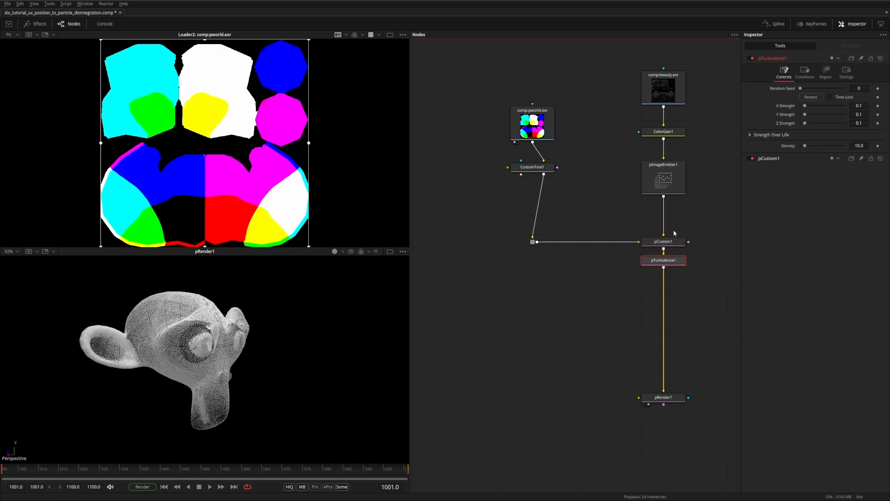
Step: Play back the default turbulence, return to frame 1001 and space pTurbulence1 farther below pCustom1
key("space")
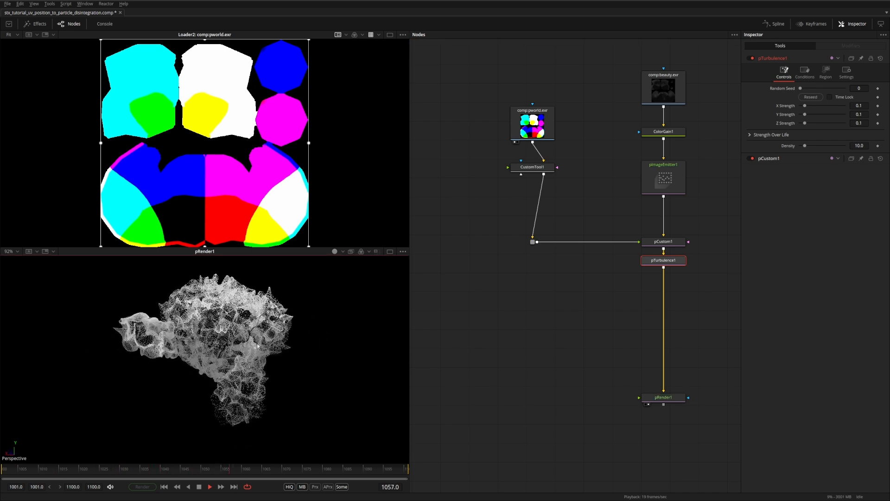
left_click(197, 487)
left_click(164, 486)
left_click_drag(673, 264, 673, 294)
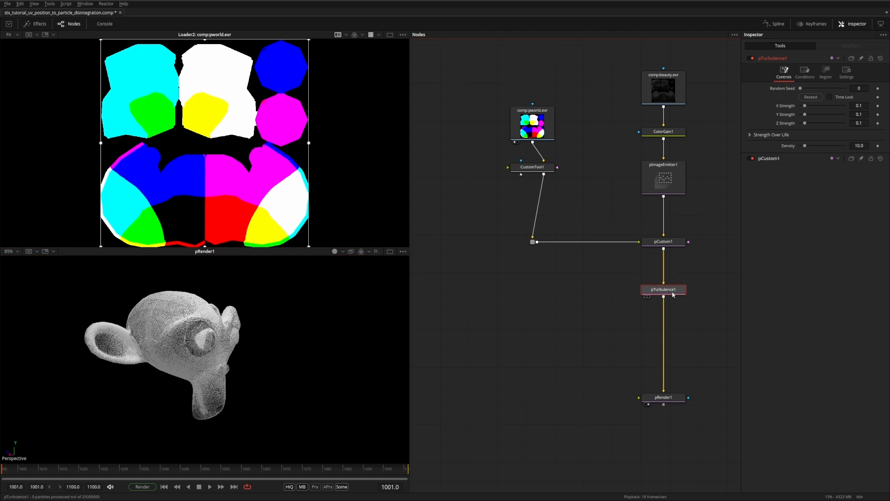
Step: Link pTurbulence1's Y and Z Strength to XStrength with expressions, raise X Strength to 1.0 and set Density to 6.3
right_click(806, 126)
left_click(826, 210)
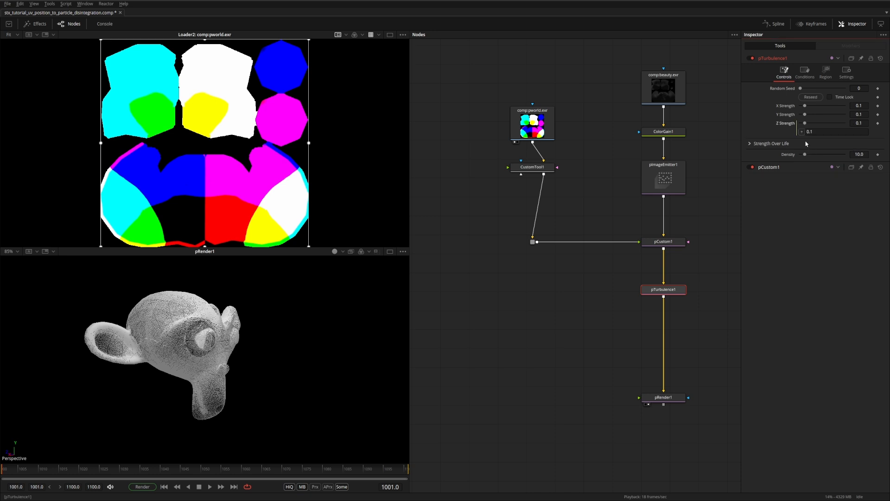
left_click_drag(800, 132, 846, 119)
right_click(805, 115)
left_click(825, 198)
left_click_drag(807, 165, 802, 163)
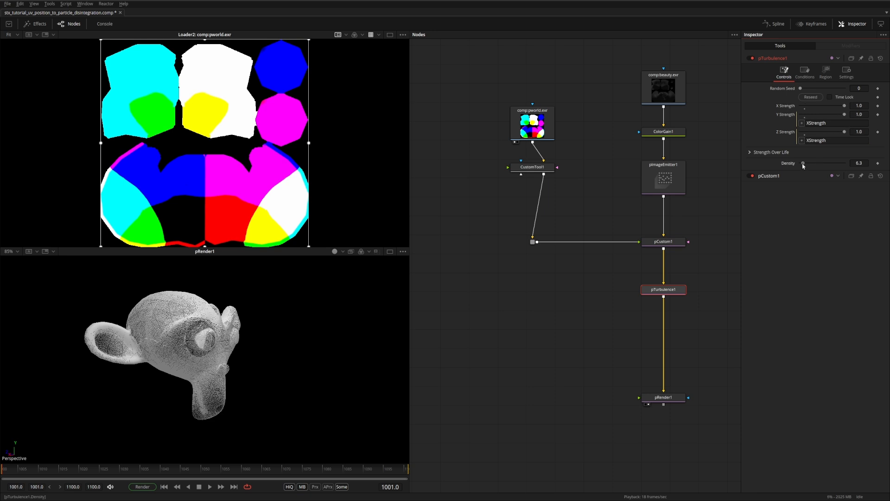
Step: Play back the stronger turbulence on the particle head and return to the first frame
left_click(210, 486)
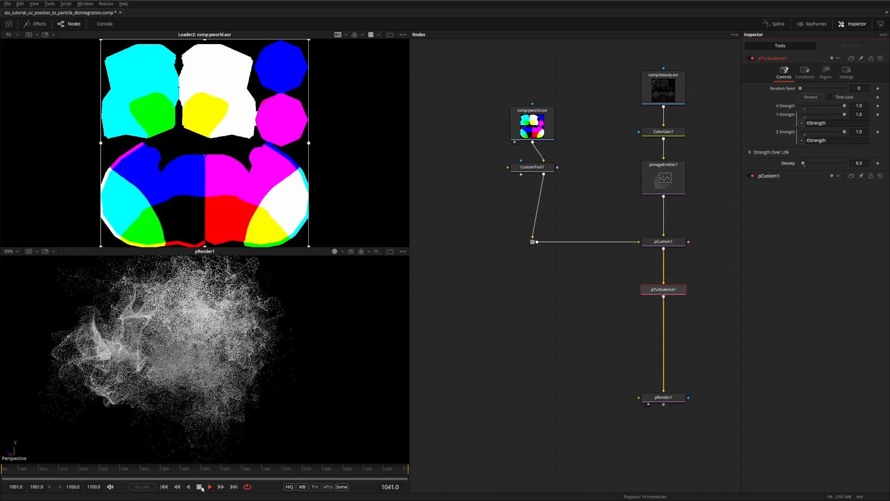
right_click(293, 340)
left_click(164, 488)
left_click(164, 487)
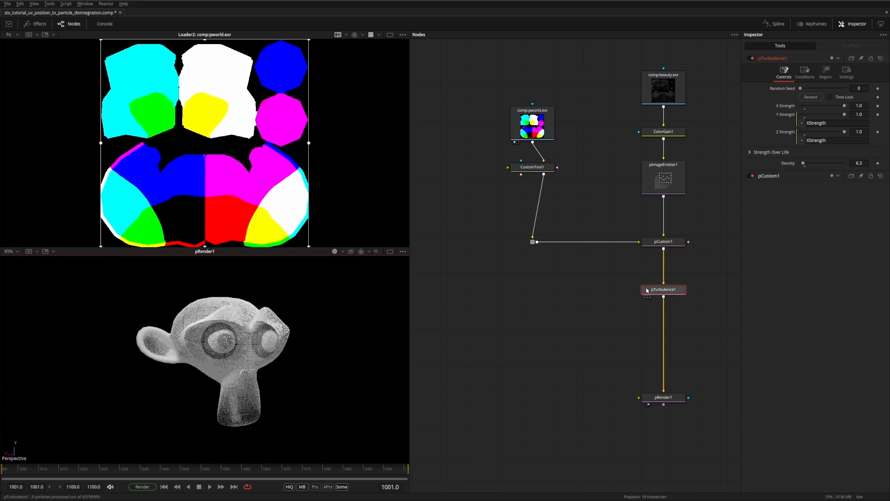
Step: Restrict pTurbulence1 with Region Mode When inside region and a Cube region
left_click(647, 290)
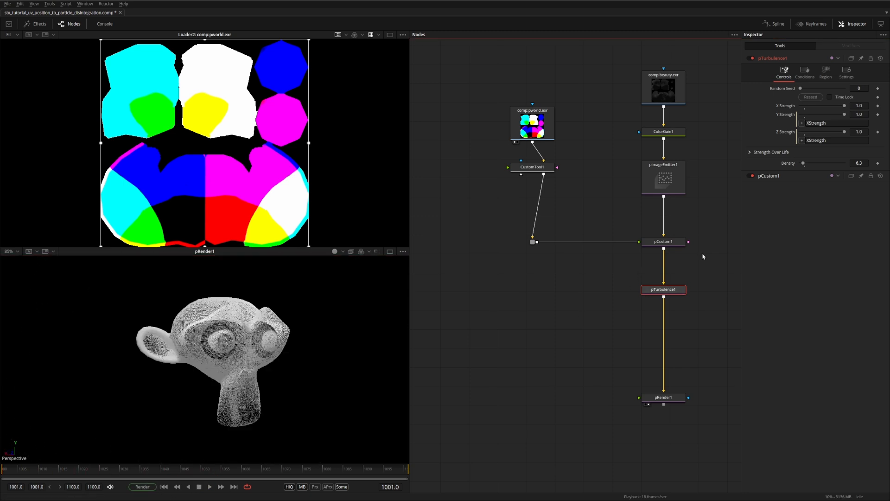
left_click(825, 74)
left_click(823, 96)
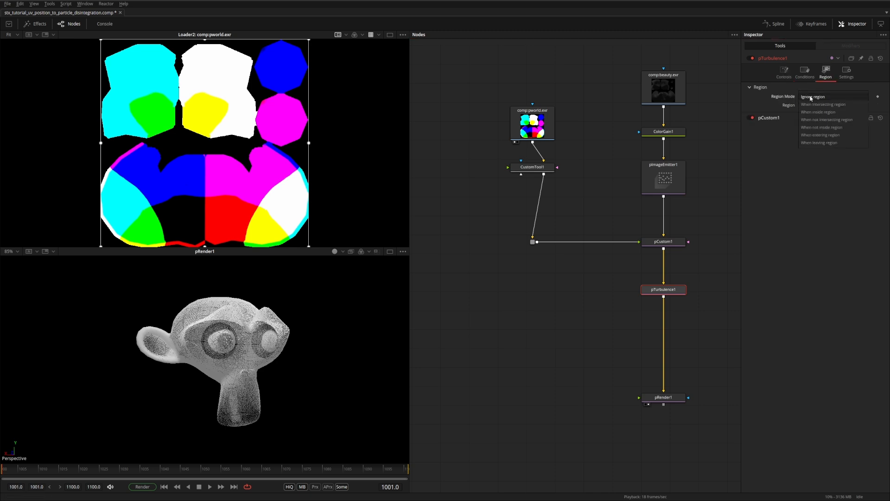
left_click(818, 112)
left_click(817, 105)
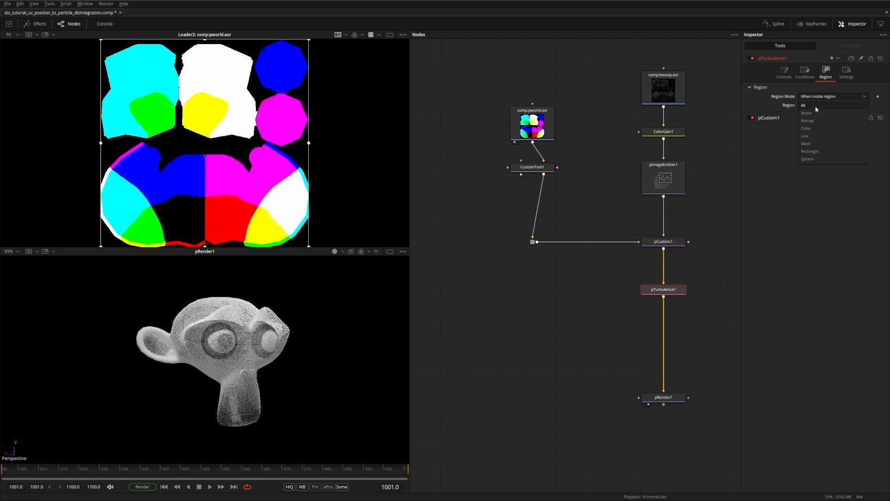
left_click(811, 129)
Step: Set the cube region's Width and Depth to 5.0
left_click(858, 126)
key("Tab")
key("Tab")
type("5")
key("Tab")
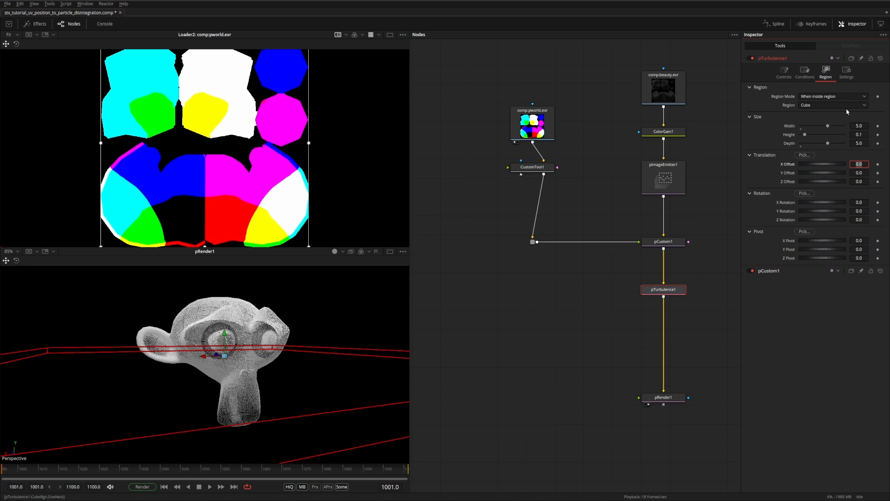
Step: Raise the cube region above the monkey head, with a Y Offset of about 0.91
left_click_drag(223, 335, 282, 340)
scroll(207, 343, "down", 5)
left_click_drag(207, 343, 241, 340)
left_click_drag(172, 290, 172, 298)
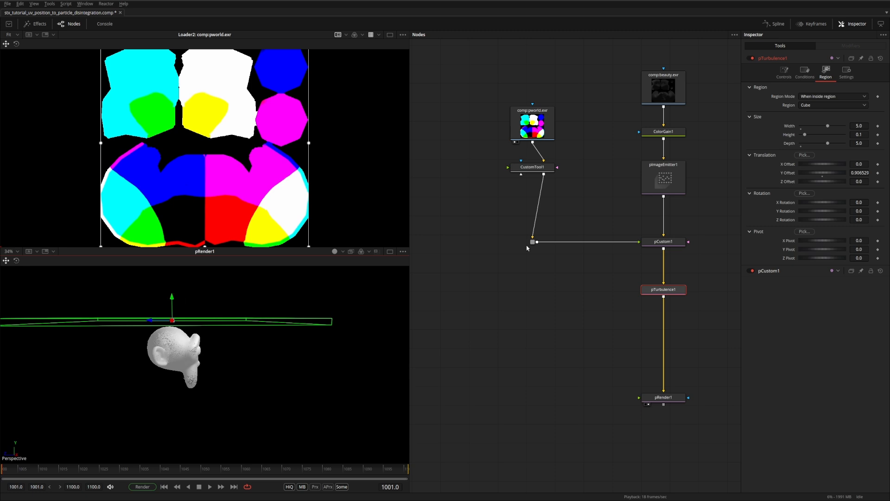
Step: Animate the cube region's Height from frame 1001 and keyframe it at 3.0 on frame 1050
right_click(805, 135)
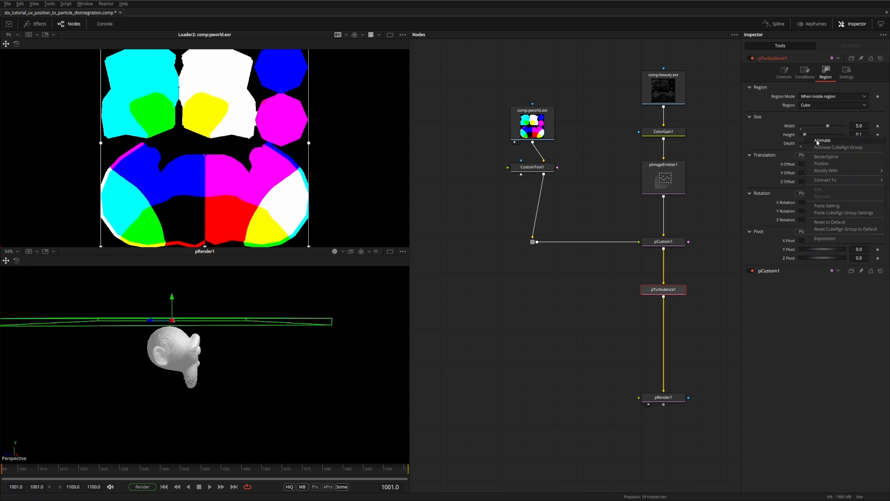
left_click(820, 140)
left_click_drag(179, 469, 202, 472)
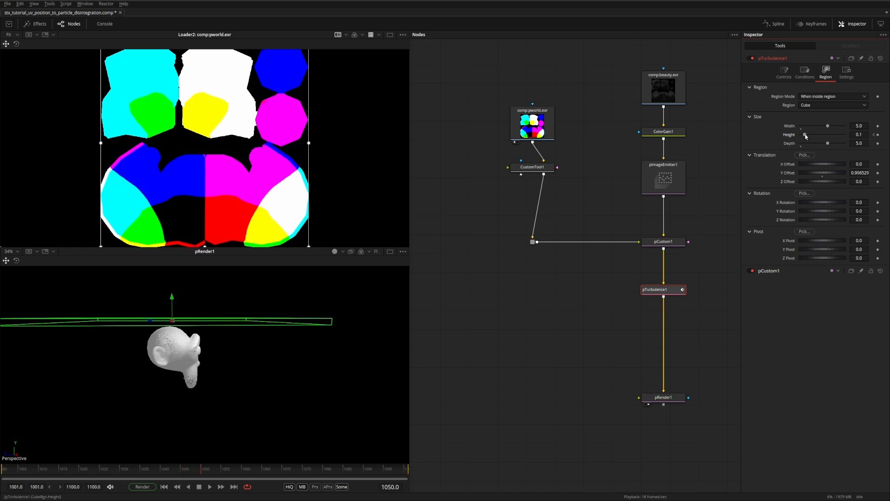
left_click_drag(805, 135, 864, 138)
left_click(866, 134)
type("5")
key("Tab")
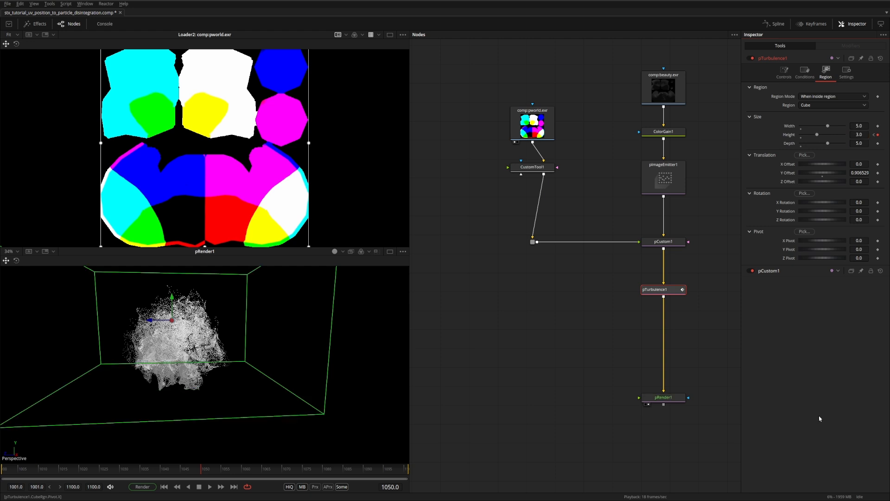
Step: Play back the growing turbulence region from the start and return to frame 1001
left_click(176, 486)
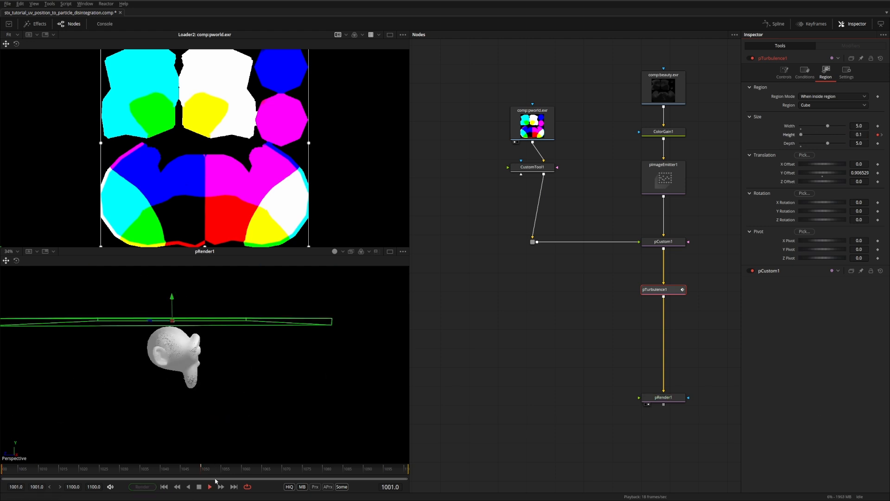
left_click(210, 487)
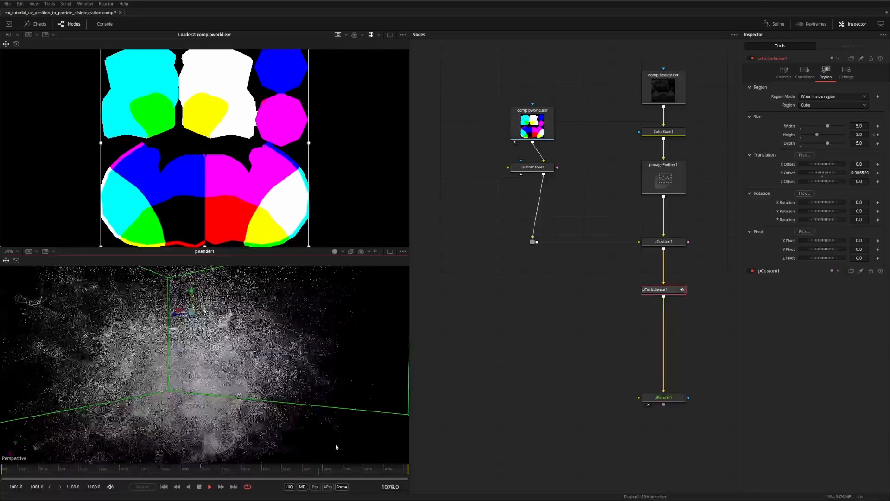
left_click(200, 487)
left_click(164, 487)
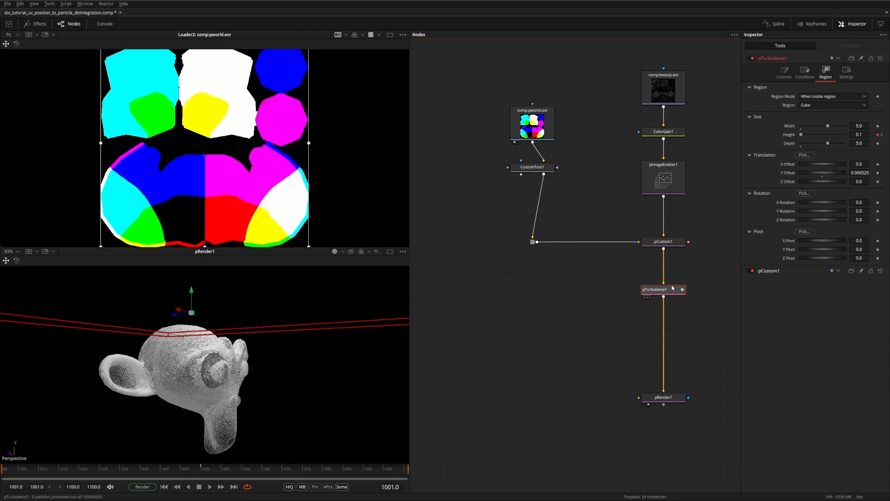
Step: Publish the cube region's Y Offset and play the disintegration through to frame 1039
right_click(818, 174)
mouse_move(834, 217)
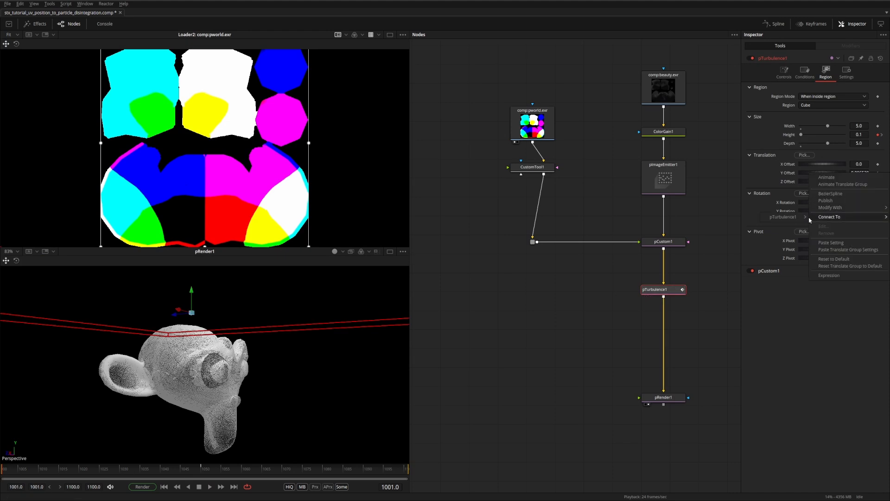
left_click(830, 200)
key("space")
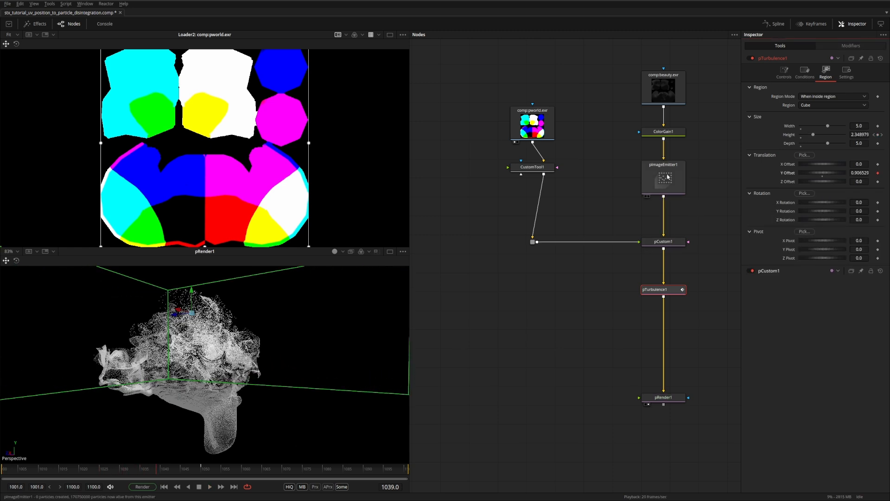
Step: Lower pTurbulence1's Density to 3.4
left_click(667, 178)
left_click(663, 290)
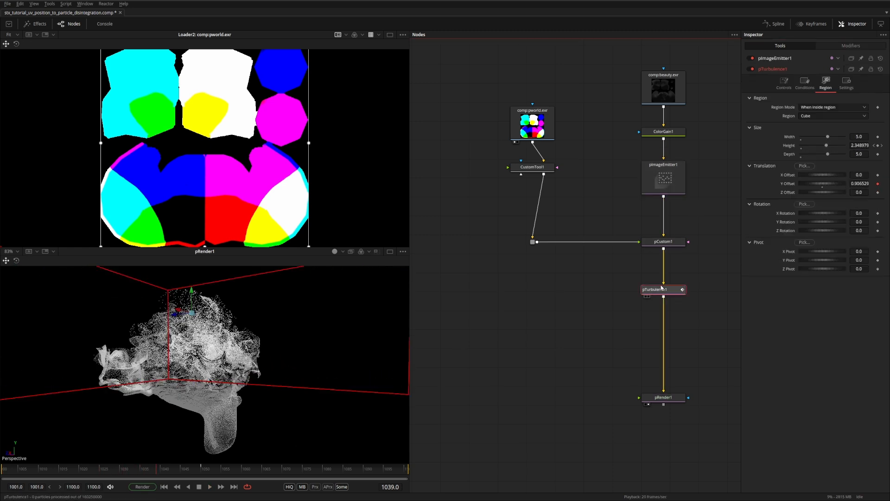
left_click(784, 83)
left_click(858, 173)
type("5.1")
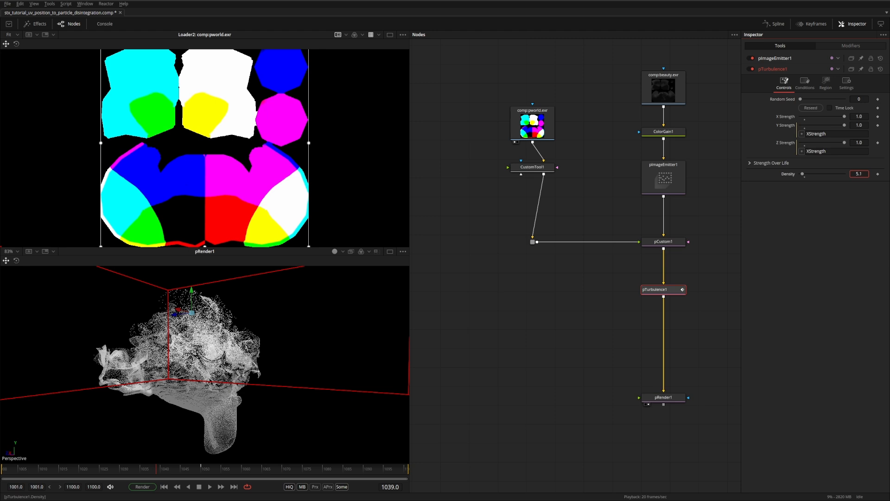
key("Return")
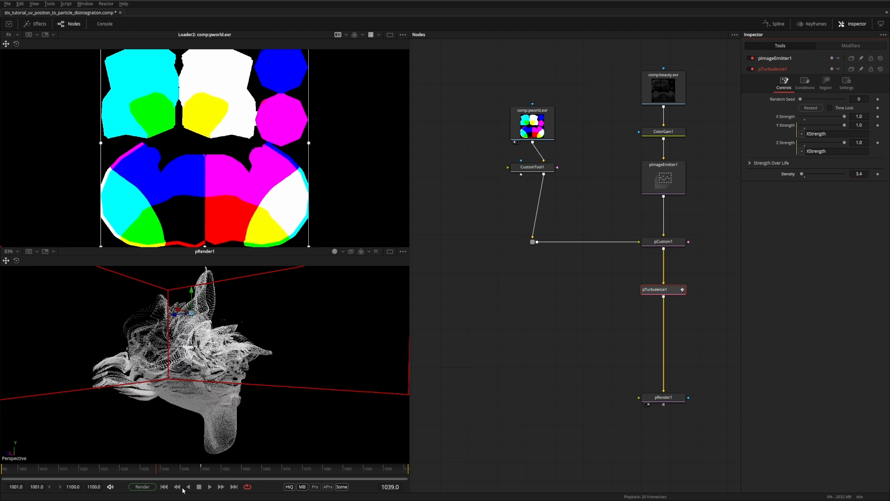
Step: Play back the turbulence disintegration from the first frame while viewing the head from another angle, and return to frame 1001
left_click(165, 487)
left_click(210, 486)
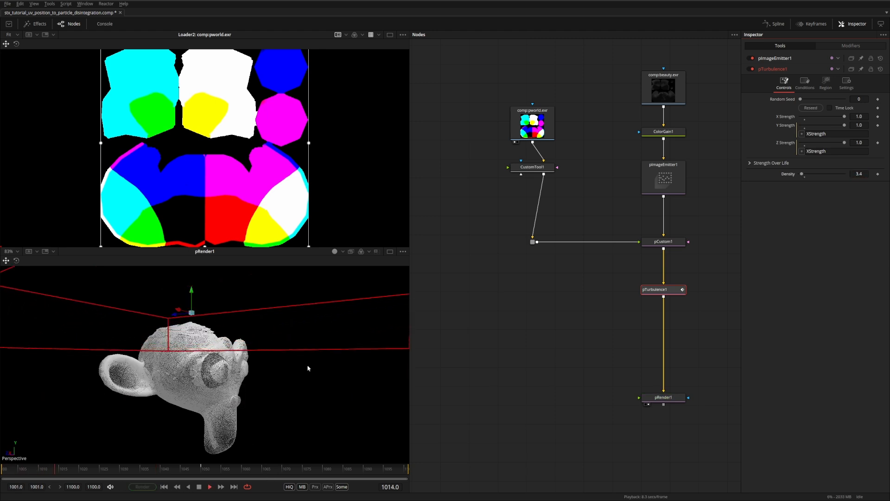
left_click_drag(280, 371, 304, 383)
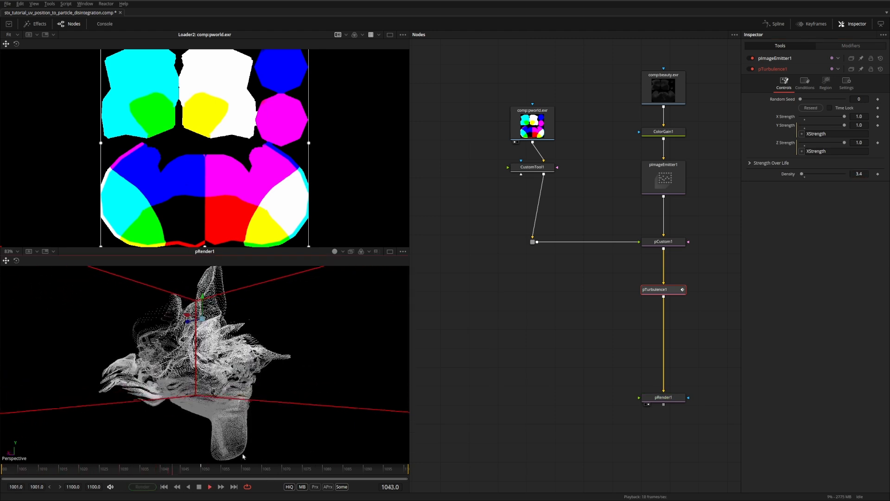
left_click(199, 487)
left_click(165, 486)
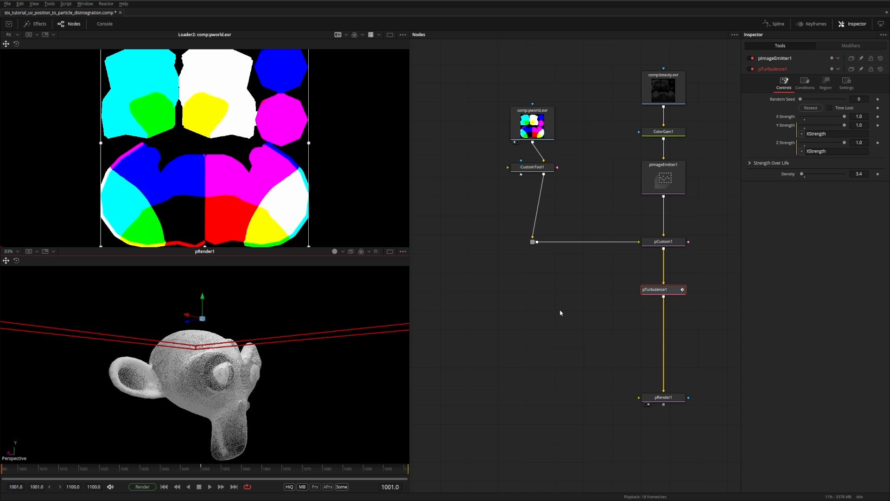
Step: Add a pDirectionalForce node between pTurbulence1 and pRender1, preview the first frames and return to frame 1001
left_click(665, 292)
key("shift+space")
type("ptu")
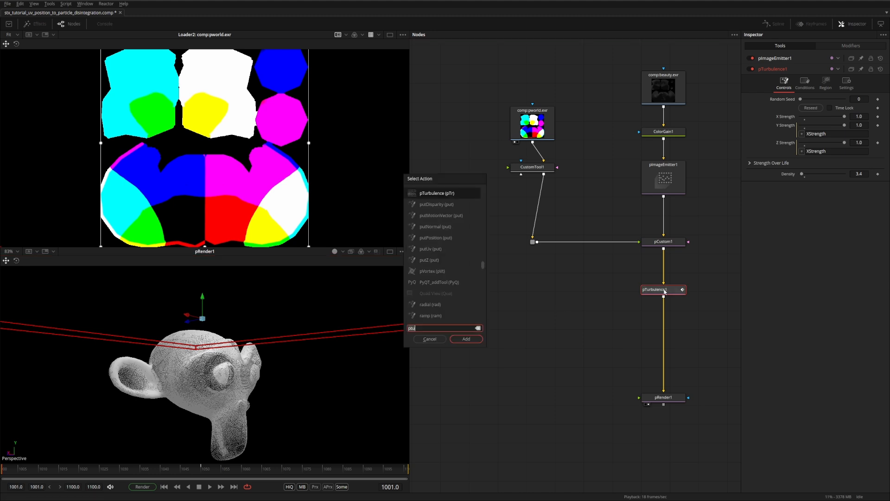
type("pdire")
key("Return")
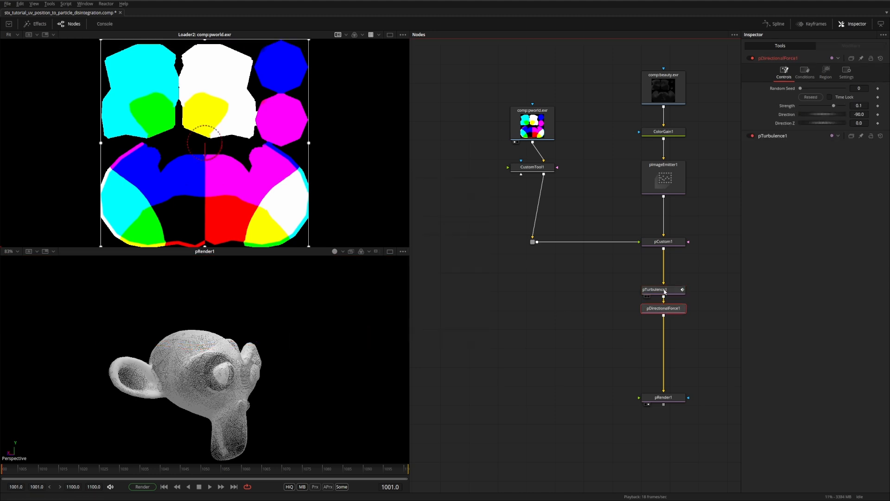
left_click(211, 488)
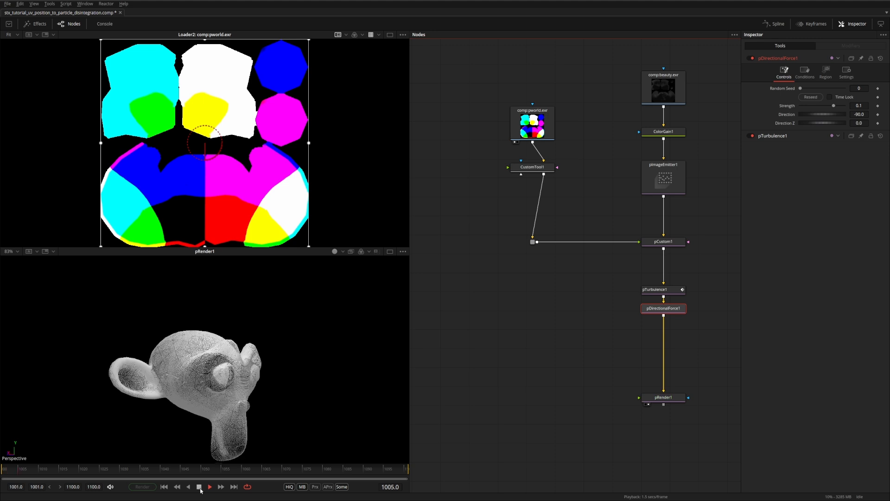
left_click(164, 487)
Step: Restrict pDirectionalForce1 to particles inside a Cube region with Width and Depth of 5.0
left_click(825, 73)
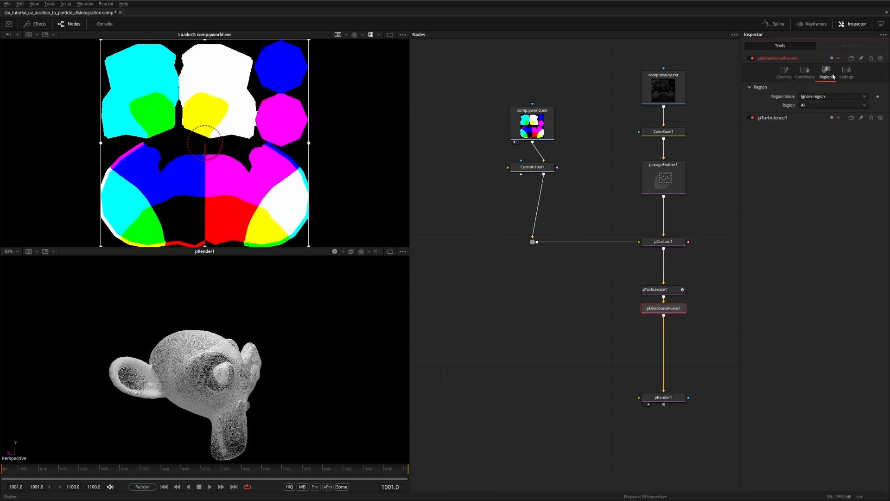
left_click(817, 98)
left_click(822, 112)
left_click(833, 105)
left_click(807, 128)
left_click(865, 125)
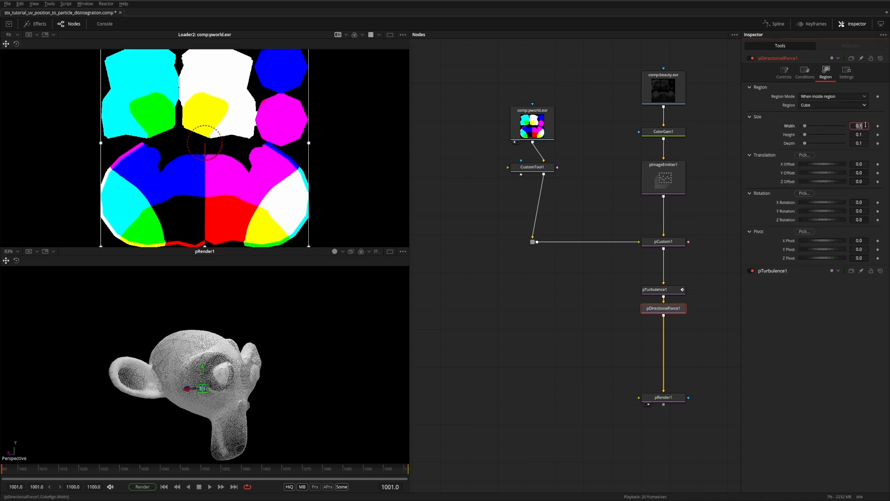
type("5")
key("Return")
Step: Connect pDirectionalForce1's cube region Height and Y Offset to pTurbulence1's published Height and Y Offset
right_click(805, 137)
mouse_move(821, 179)
mouse_move(782, 181)
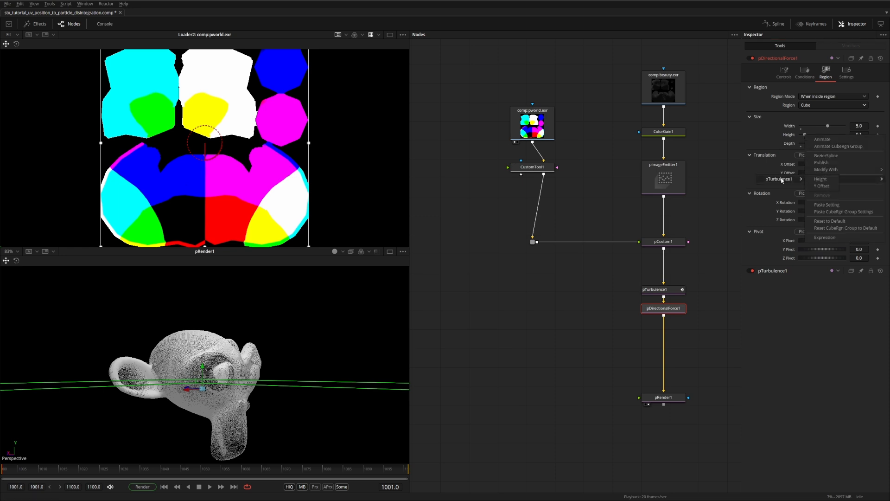
left_click(831, 184)
right_click(811, 176)
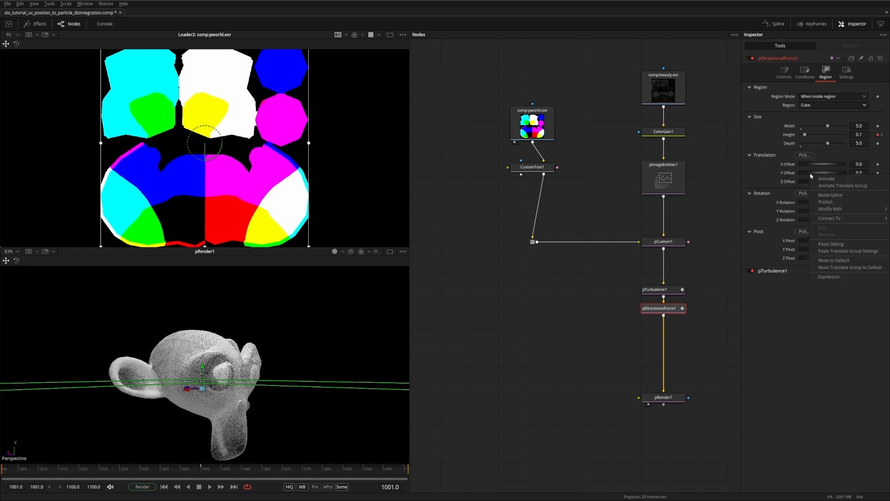
mouse_move(830, 218)
mouse_move(783, 218)
left_click(826, 225)
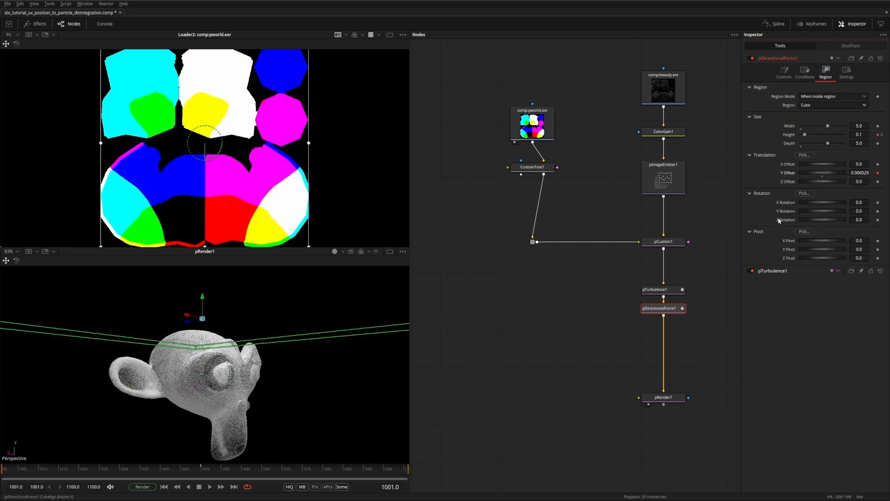
Step: Play back the combined force and turbulence through to frame 1058 and return to frame 1001
left_click(209, 487)
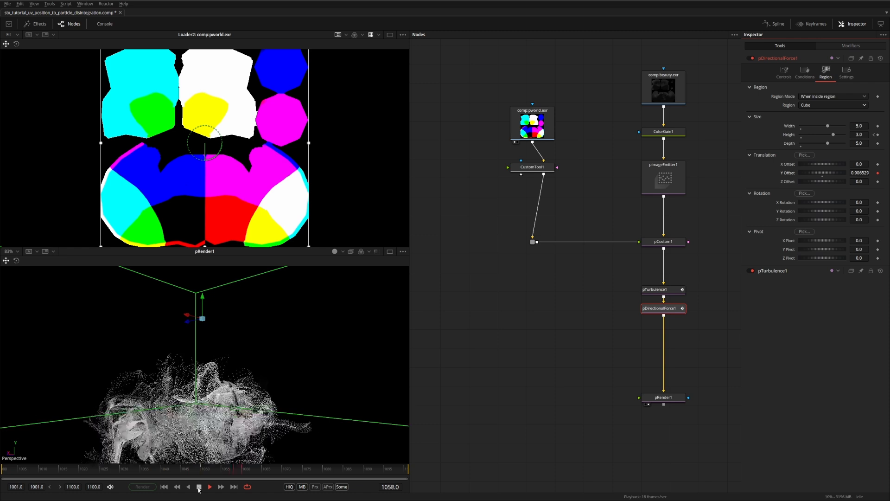
left_click(199, 487)
left_click(166, 486)
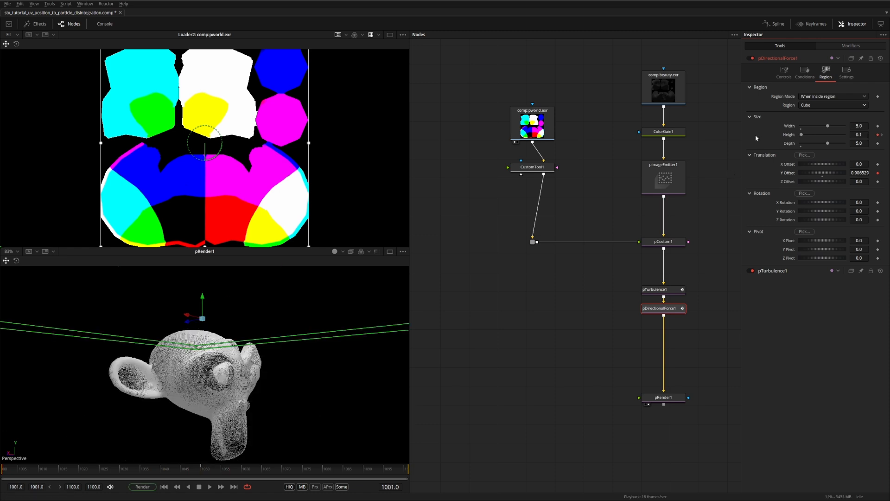
Step: Set pDirectionalForce1's Direction to 90 and preview the simulation through to frame 1057 before returning to frame 1001
left_click(784, 71)
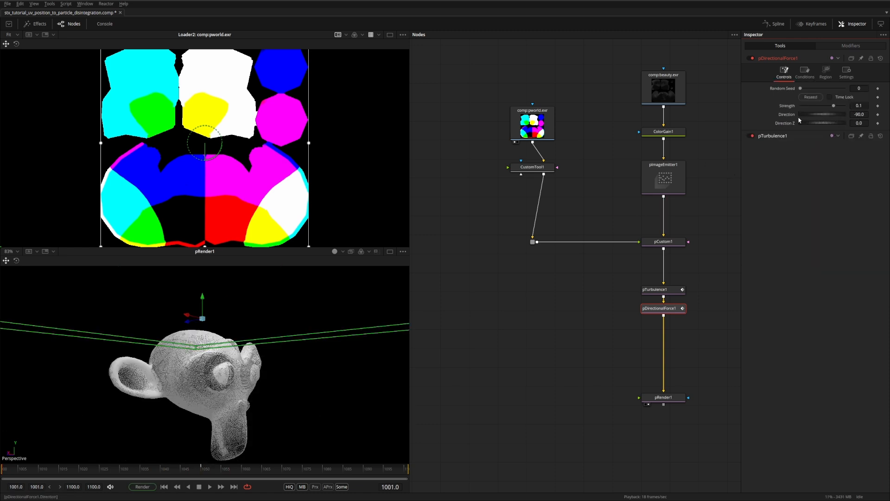
type("90")
key("Tab")
left_click(210, 486)
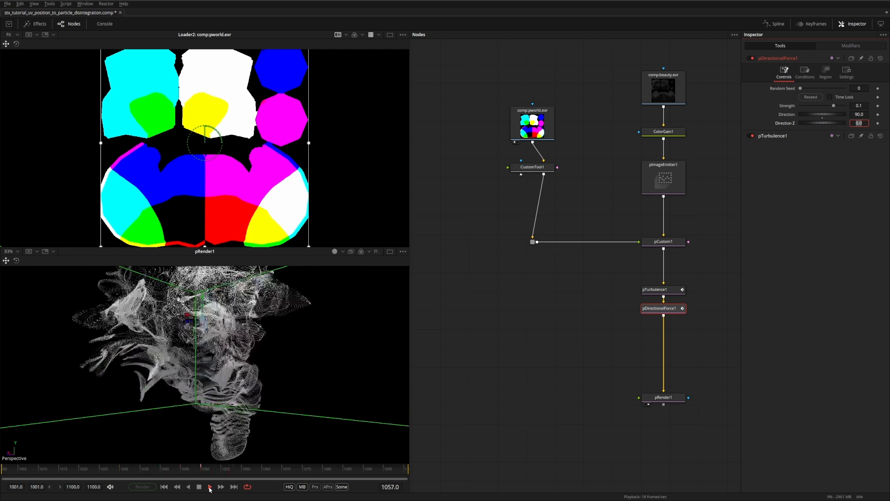
left_click(199, 486)
left_click(163, 487)
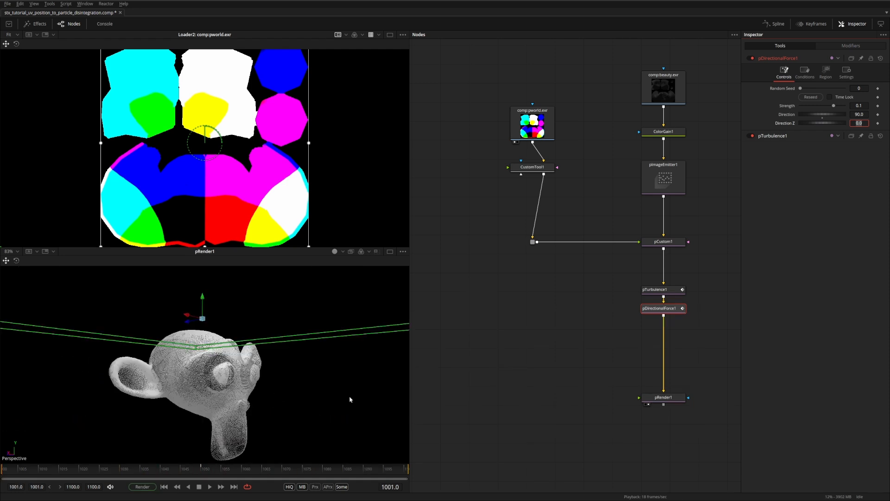
Step: Limit pDirectionalForce1's Age range to an End of 0.289 and play back the simulation through to frame 1094
left_click(807, 72)
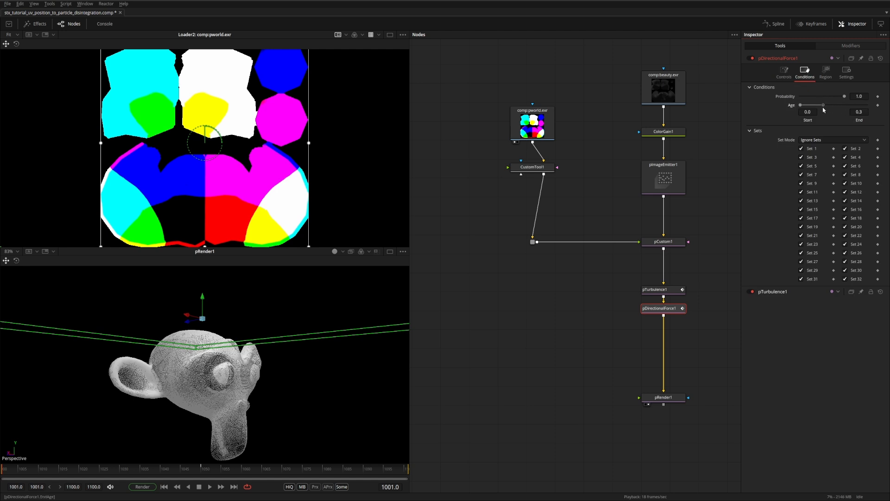
left_click_drag(823, 107, 821, 108)
left_click(212, 487)
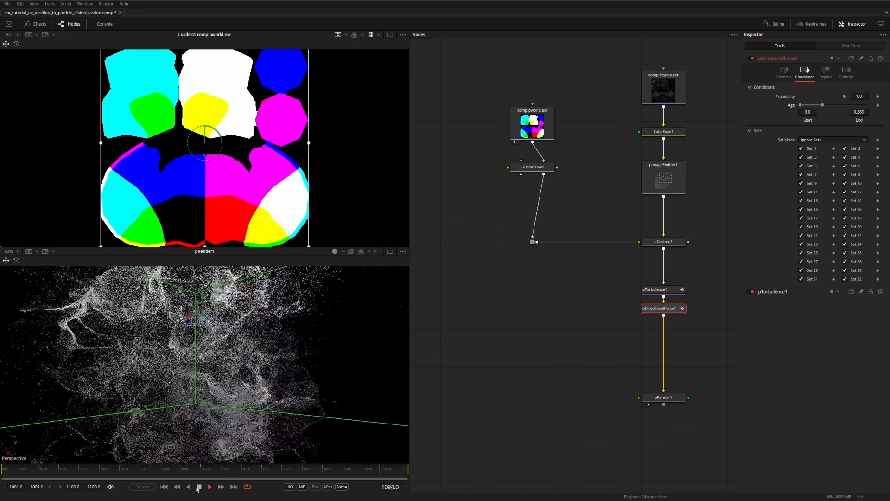
left_click(199, 487)
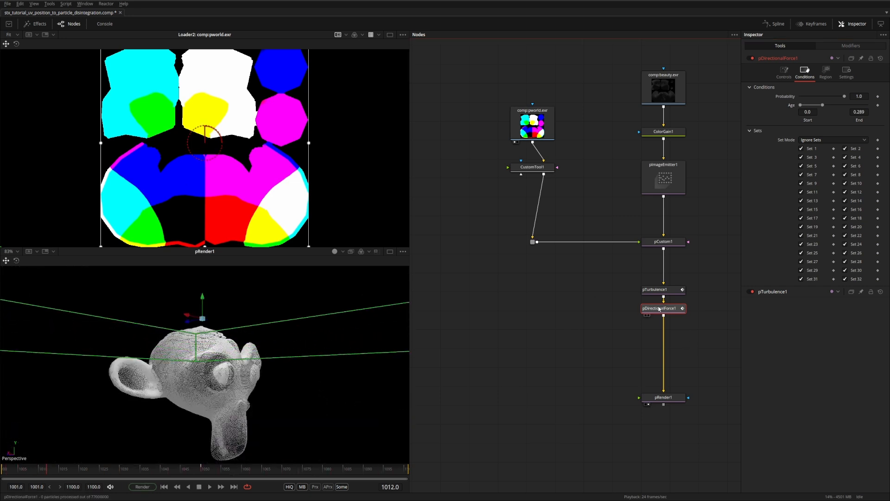
Step: Remove a pasted copy of pDirectionalForce1 and add a new pDirectionalForce node after pDirectionalForce1 instead
key("ctrl+v")
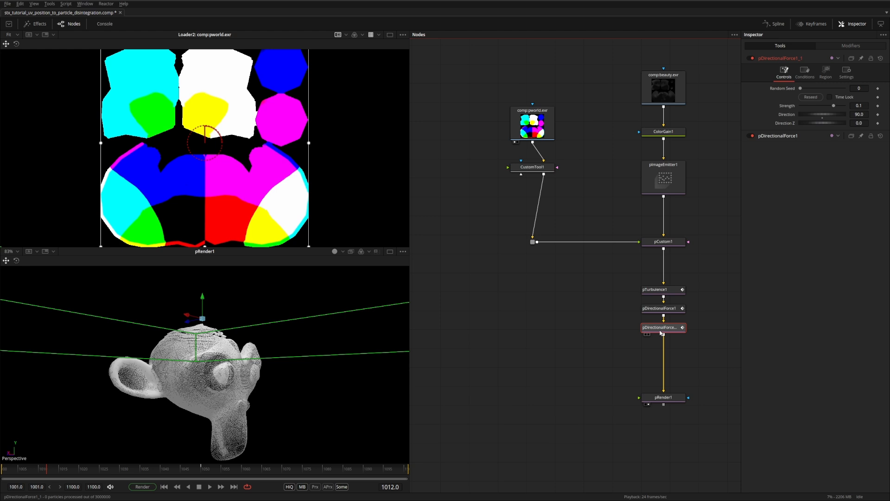
key("Delete")
key("shift+space")
type("pdire")
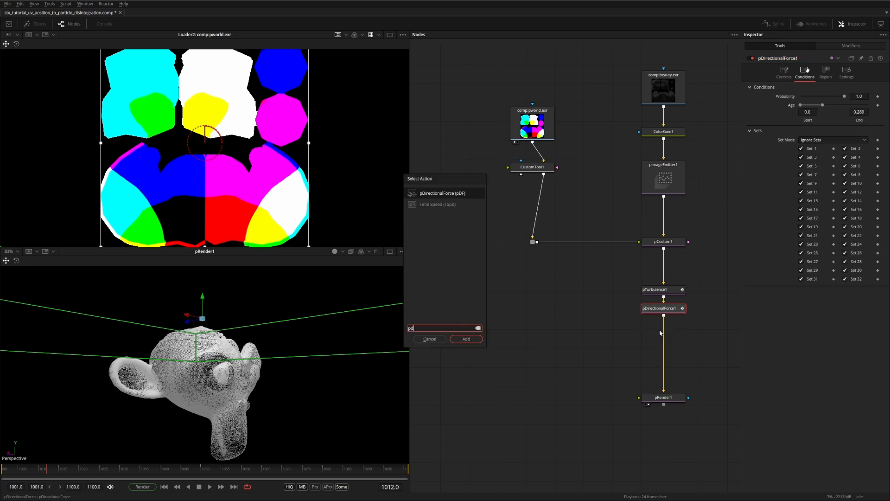
key("Return")
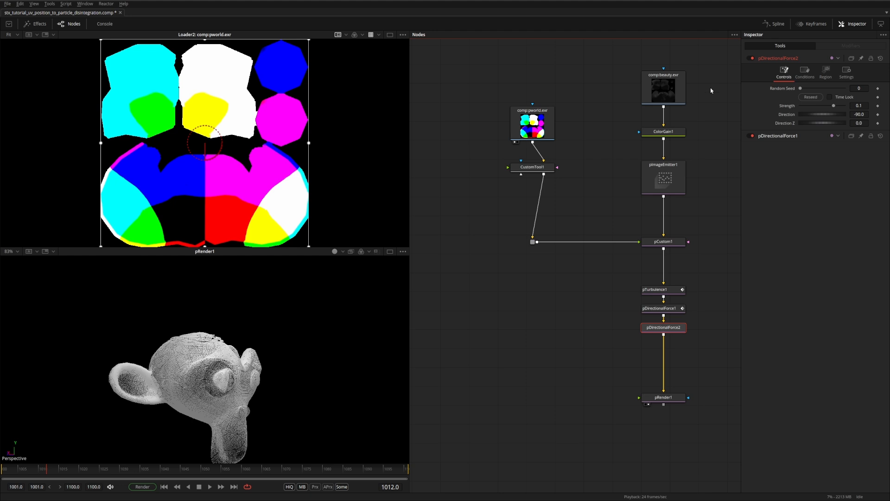
Step: Try an Age Start of 0.461 on pDirectionalForce2, play back the simulation from the start and return to frame 1001
left_click(806, 75)
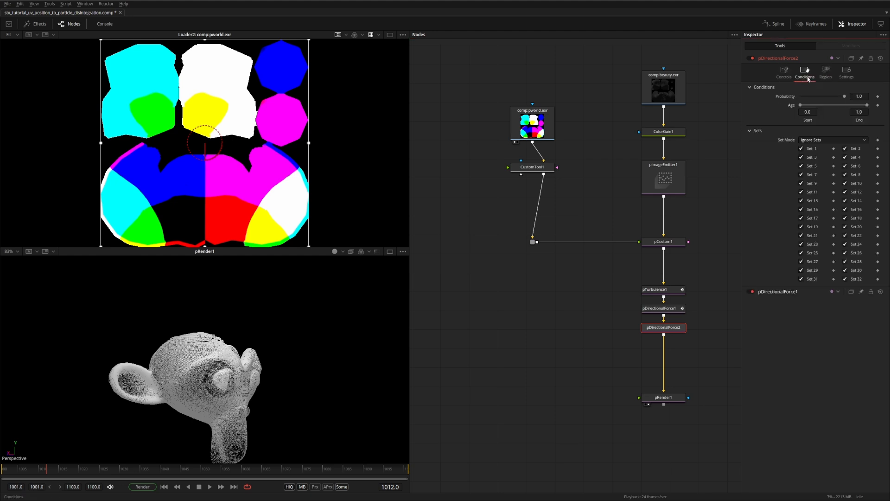
left_click_drag(806, 107, 834, 111)
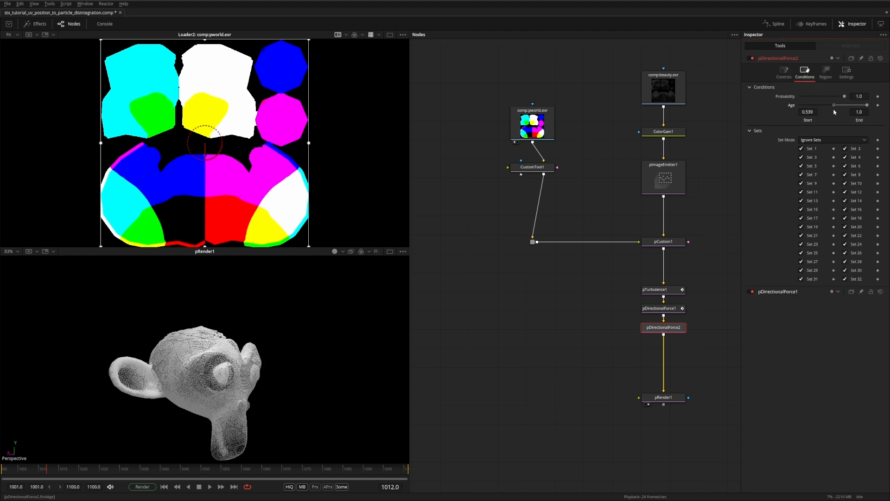
left_click(164, 487)
left_click(210, 487)
scroll(303, 332, "down", 2)
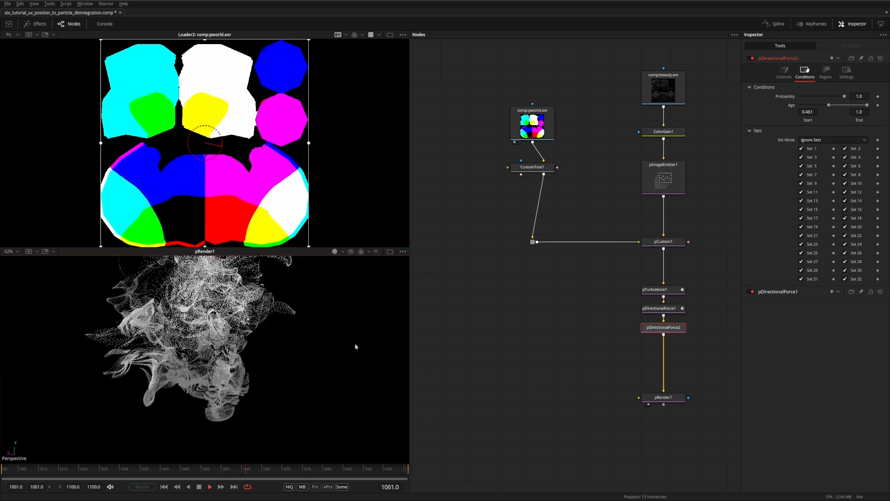
left_click(199, 487)
left_click(164, 486)
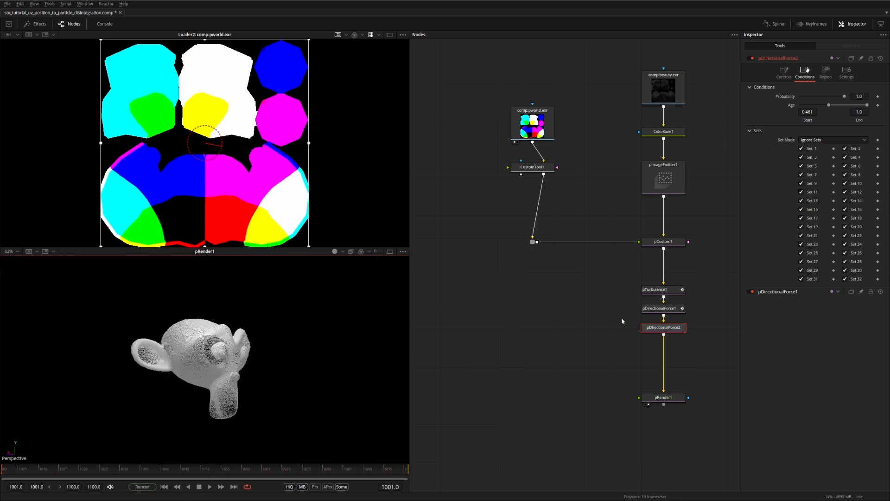
Step: Set pDirectionalForce2's Age Start to 0.144 and Direction to -90, previewing through to frame 1072 before returning to frame 1001
left_click_drag(830, 106, 816, 107)
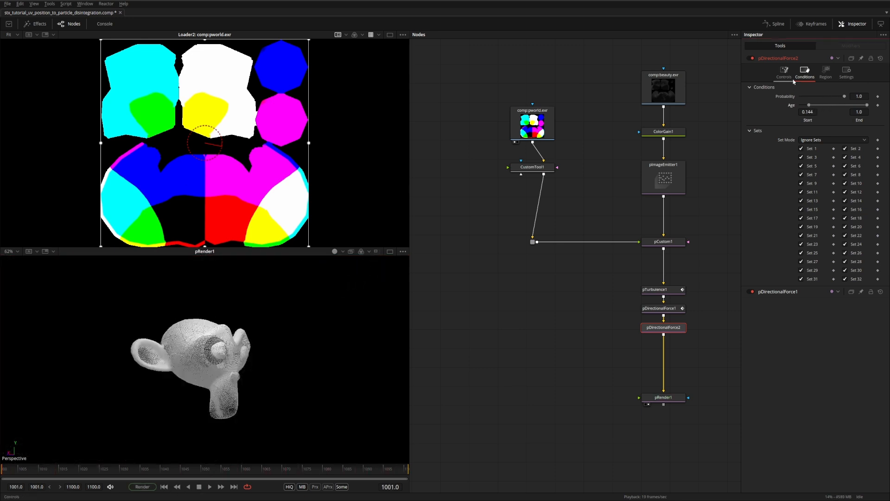
left_click(784, 72)
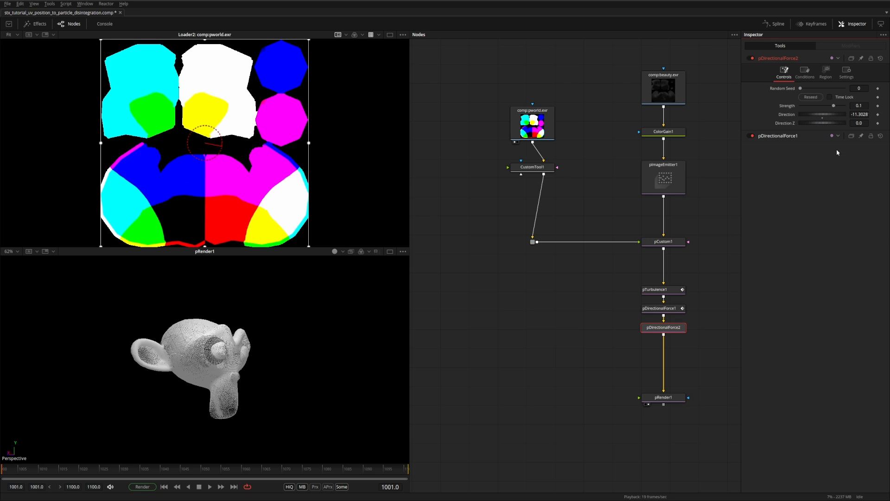
left_click(861, 113)
type("-90")
key("Tab")
left_click(210, 486)
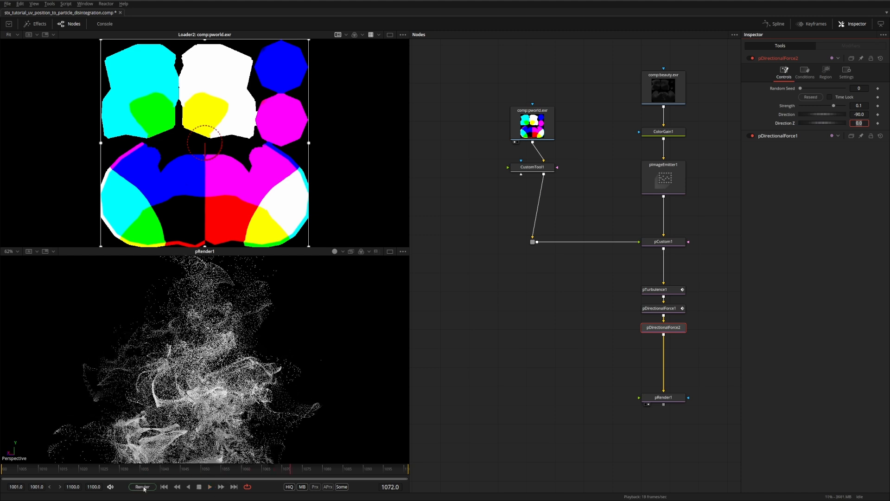
left_click(163, 487)
Step: Raise pDirectionalForce2's Age Start to 0.35, play back the simulation and return to frame 1001
left_click(805, 73)
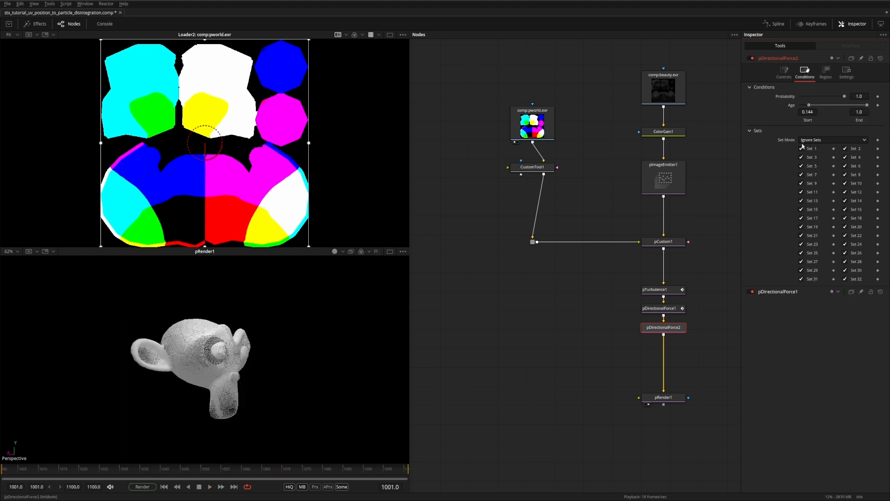
left_click_drag(817, 109, 823, 109)
left_click(210, 486)
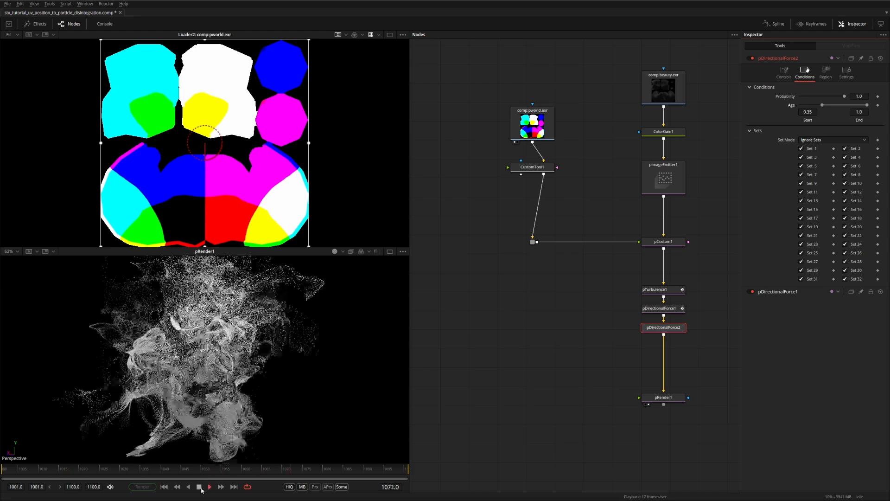
left_click(199, 486)
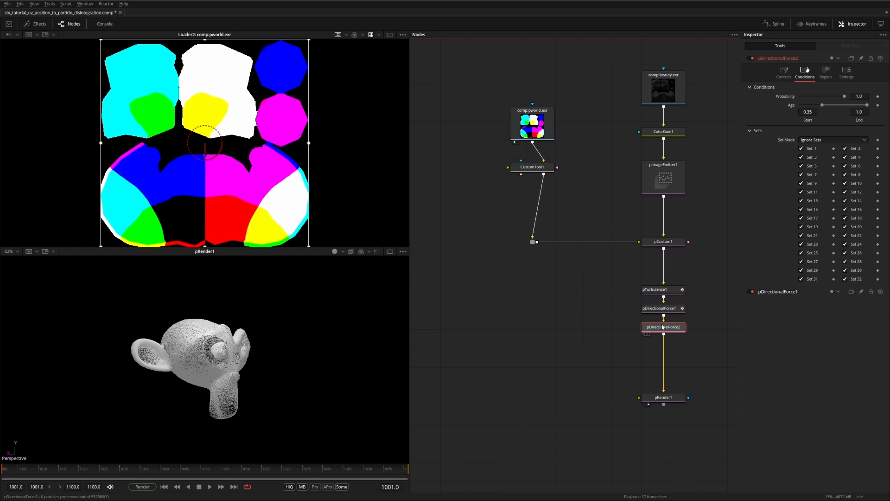
Step: Add a pBounce node between pDirectionalForce2 and pRender1
key("shift+space")
type("pdirpbo")
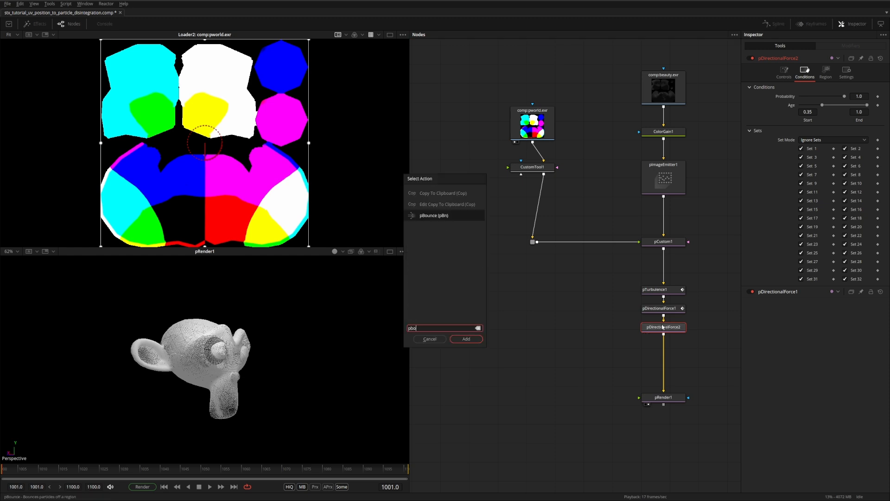
key("Return")
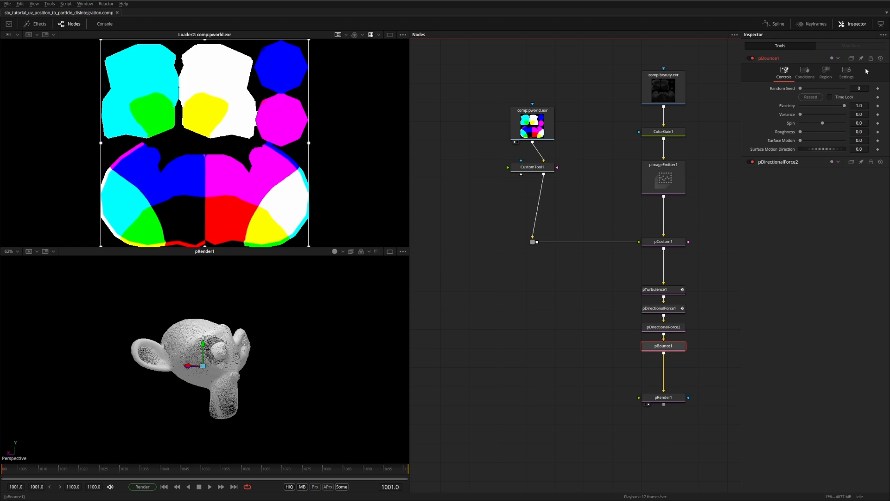
Step: Set pBounce1's region to a Rectangle with a width and height of 25
left_click(830, 71)
left_click(822, 97)
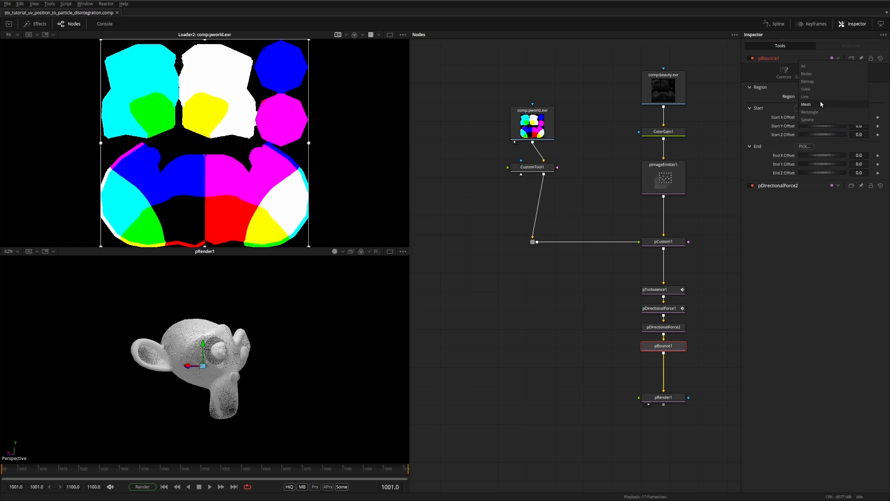
left_click(821, 112)
left_click(858, 117)
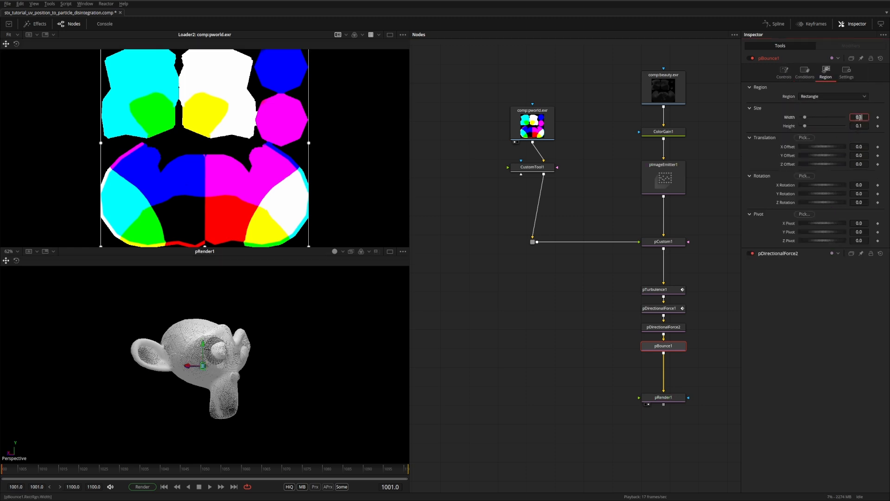
type("25")
key("Tab")
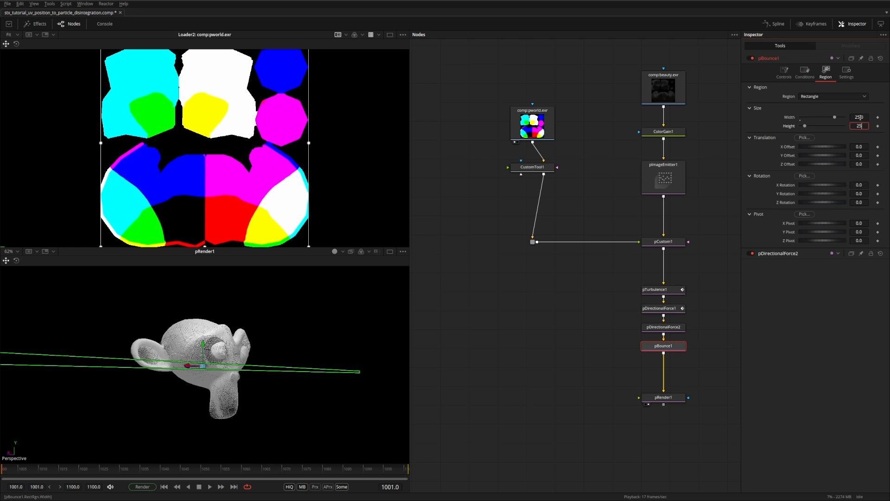
Step: Set the bounce rectangle's X Rotation to 90 and lower it beneath the head to a Y Offset of about -0.839
left_click(859, 185)
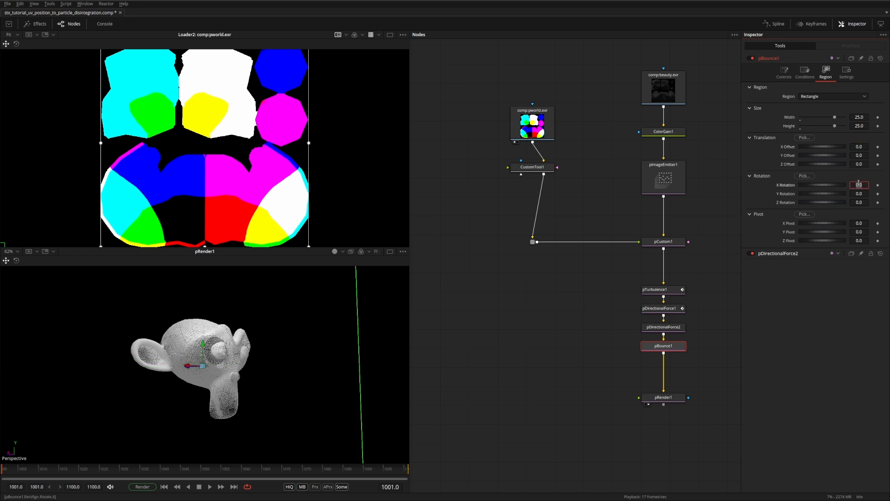
type("90")
key("Return")
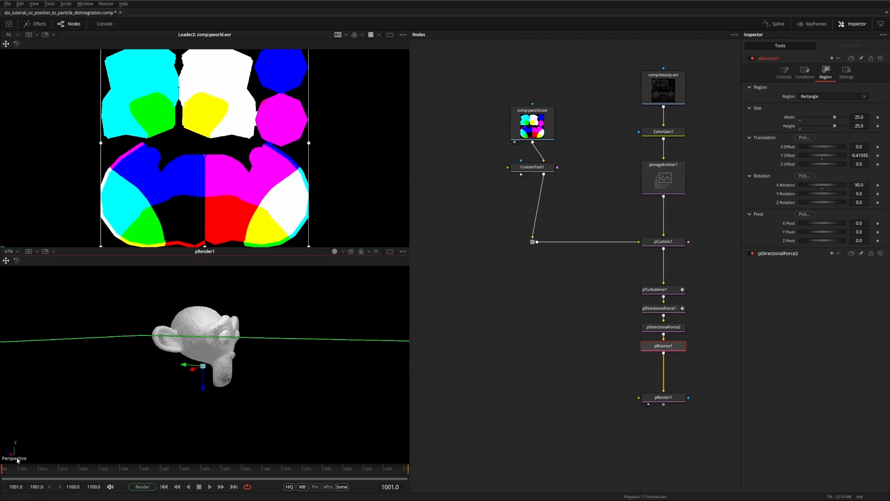
right_click(13, 460)
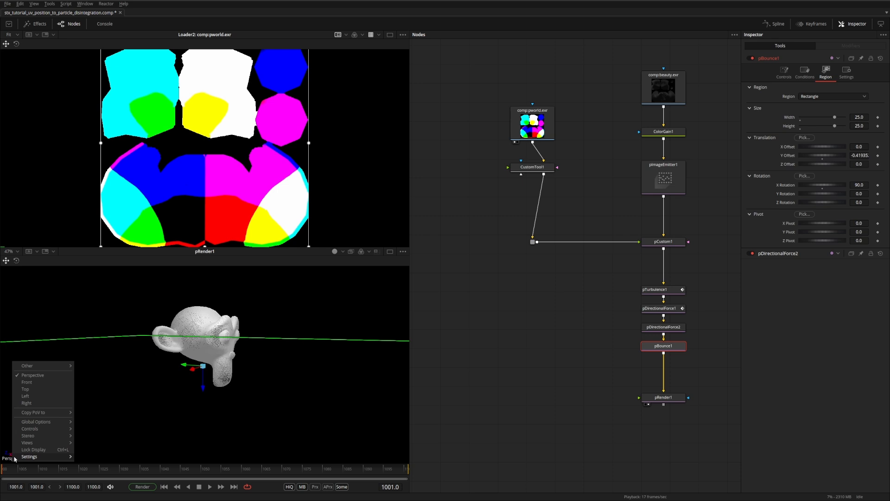
left_click(25, 396)
left_click_drag(207, 395, 206, 407)
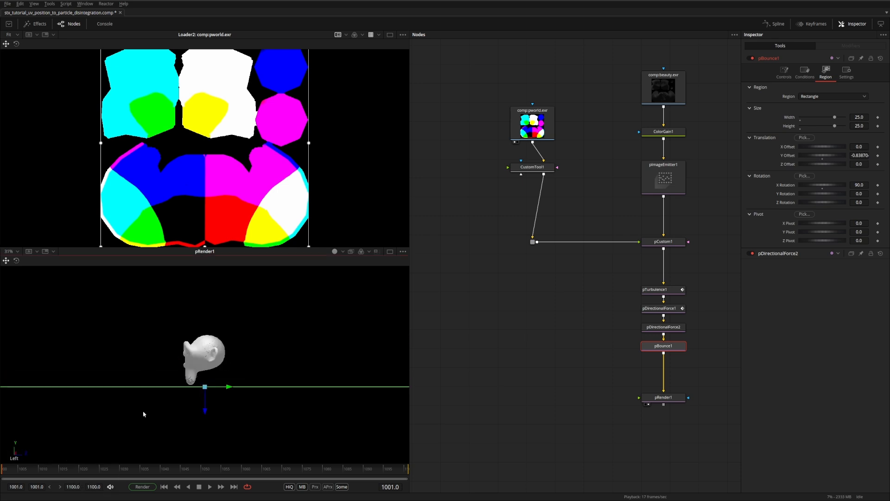
right_click(7, 460)
left_click(24, 371)
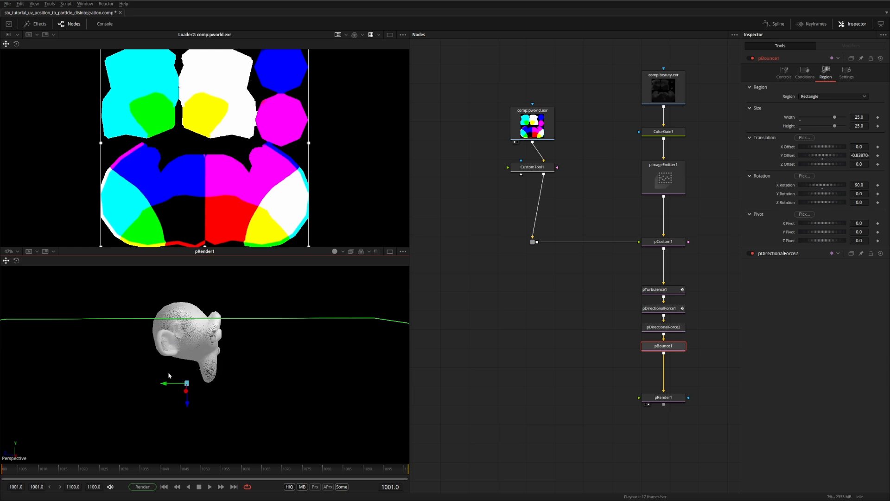
Step: Play back the simulation with the bounce plane and return to frame 1001
key("space")
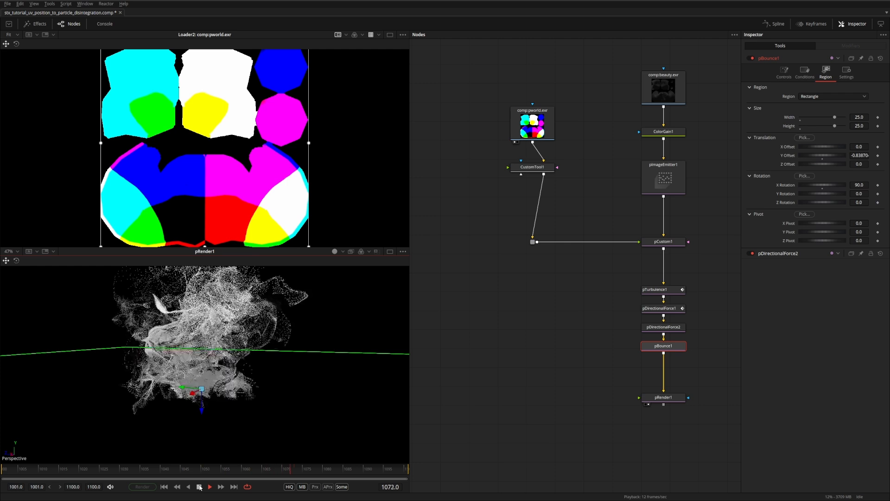
left_click(199, 486)
left_click(164, 486)
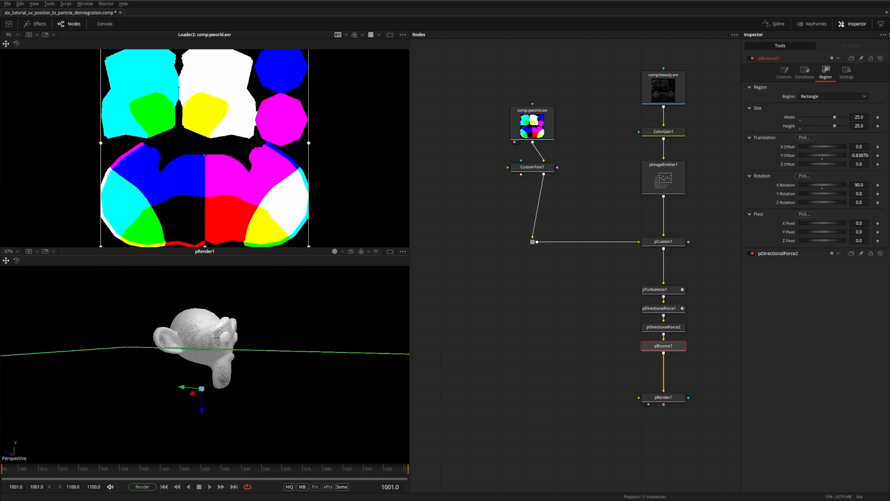
Step: Set pBounce1's Elasticity to 0 and reduce pImageEmitter1's particle density
left_click(784, 72)
left_click_drag(845, 108, 842, 108)
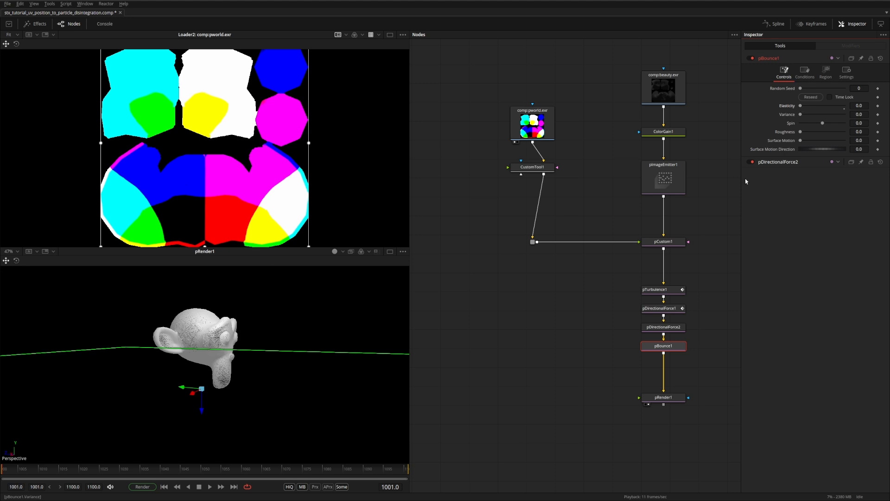
left_click(650, 347)
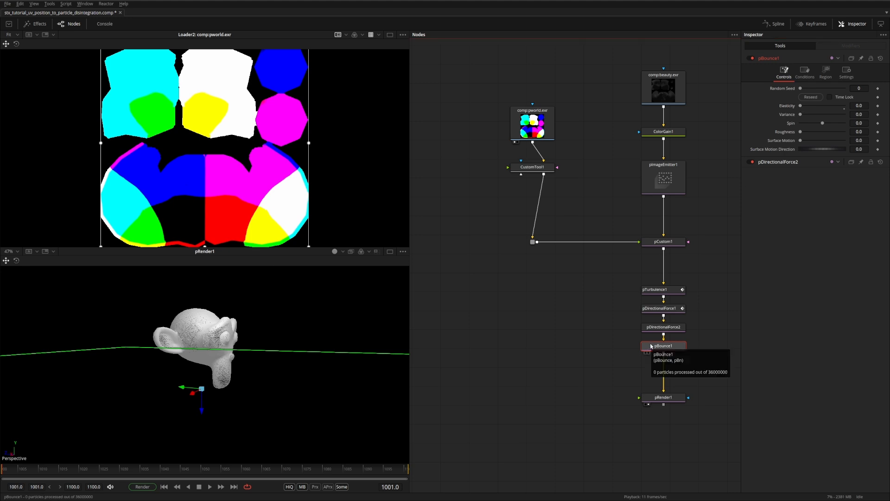
left_click(647, 168)
left_click_drag(812, 121, 805, 120)
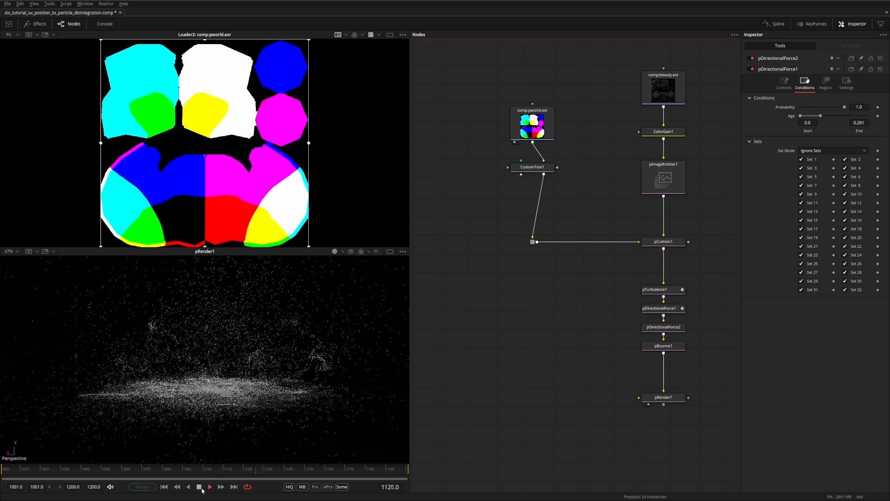
Step: Add a pFriction node between pBounce1 and pRender1 and return to frame 1001
left_click(663, 346)
key("shift+space")
type("pfri")
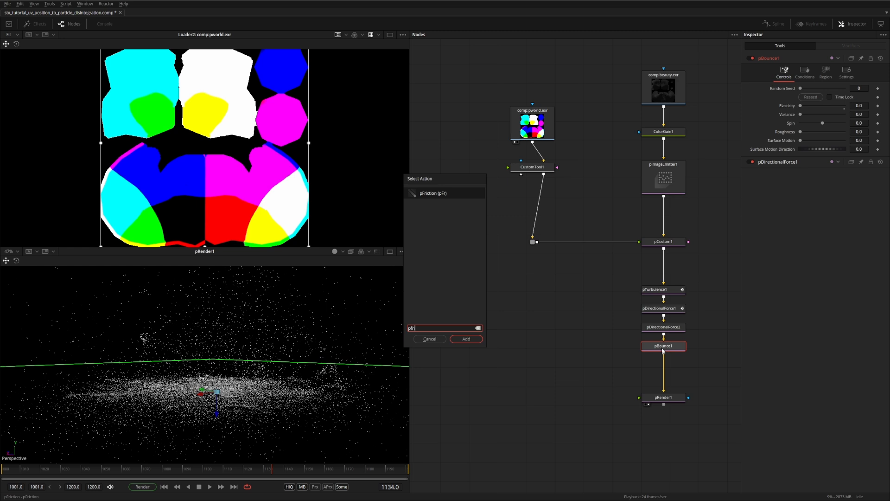
key("Return")
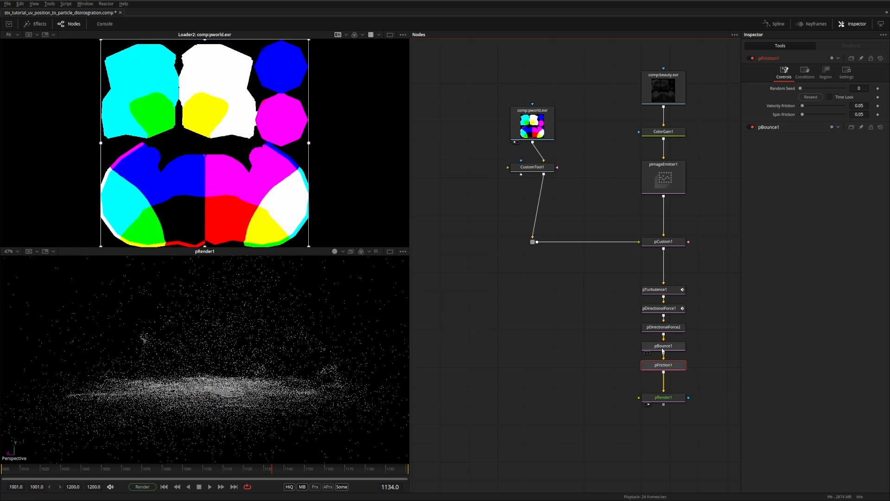
left_click(199, 487)
left_click(164, 486)
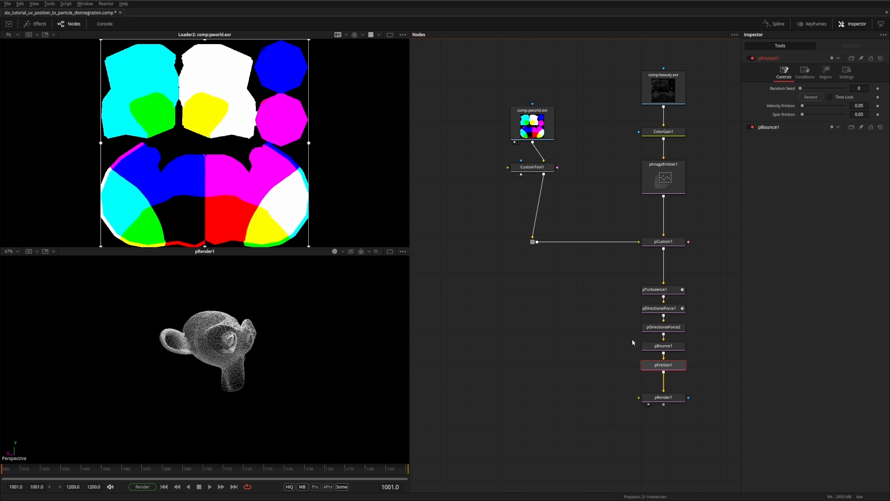
Step: Restrict pFriction1 to a Cube region with the region mode "When inside region"
left_click(825, 73)
left_click(815, 97)
left_click(814, 112)
left_click(806, 107)
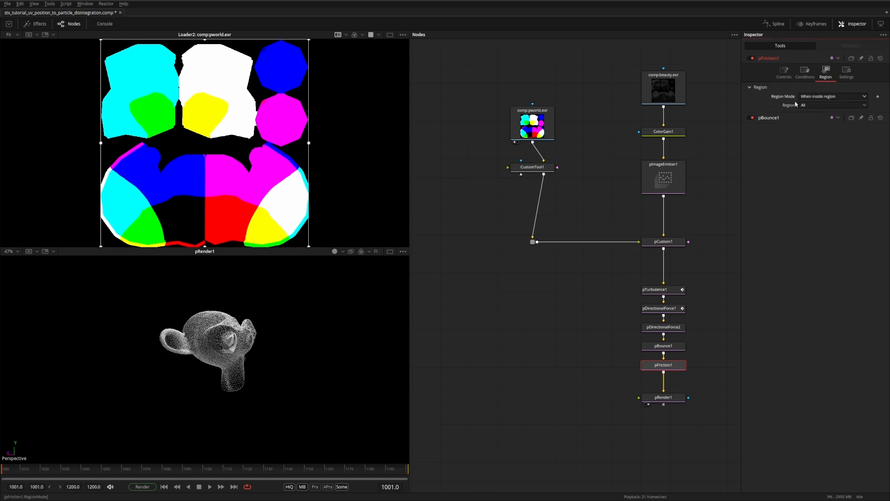
left_click(808, 128)
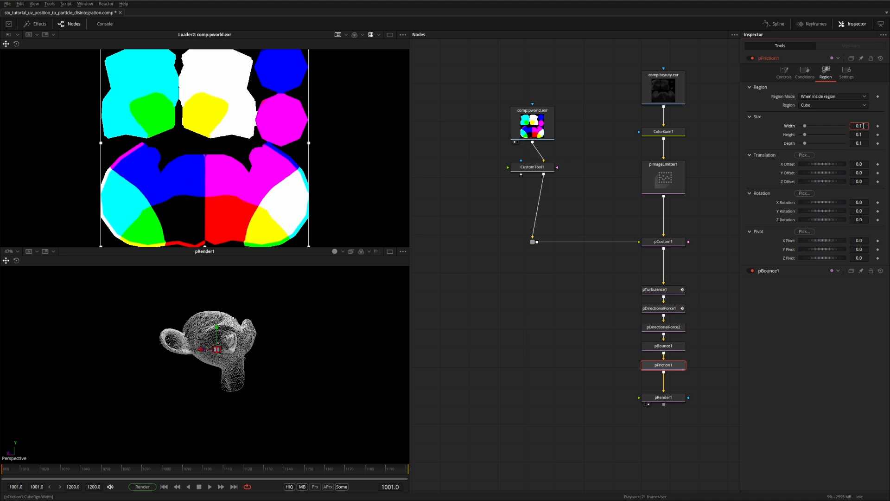
Step: Set the friction cube's width and depth to 10
key("Tab")
key("Tab")
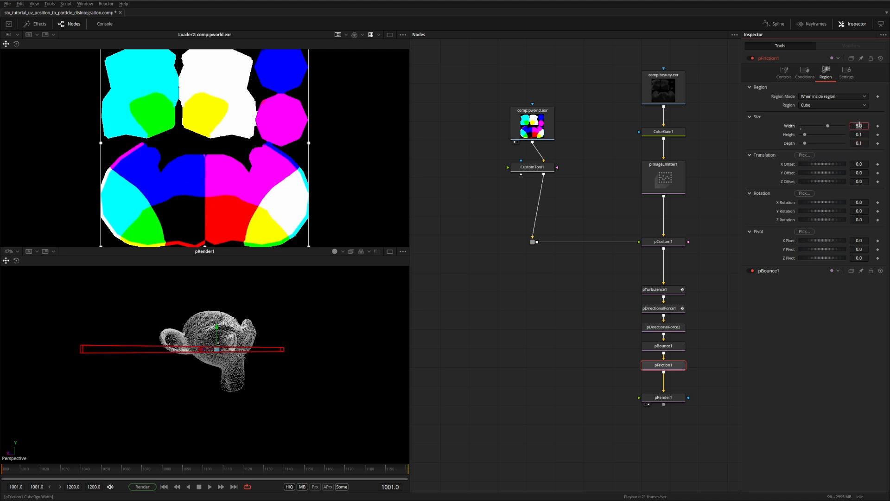
type("10")
key("Tab")
key("Tab")
type("10")
key("Tab")
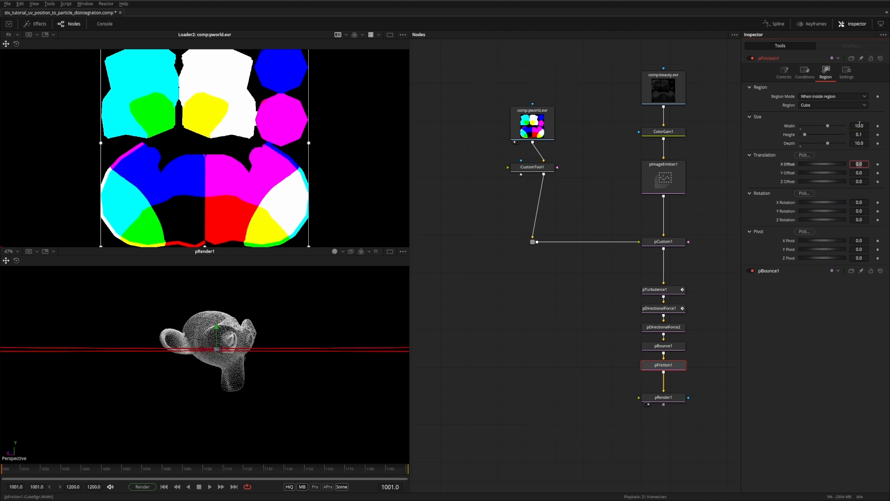
Step: Lower the friction cube to the bounce plane's level at a Y Offset of about -0.832, using the Left view, and return to Perspective
right_click(24, 458)
left_click(31, 392)
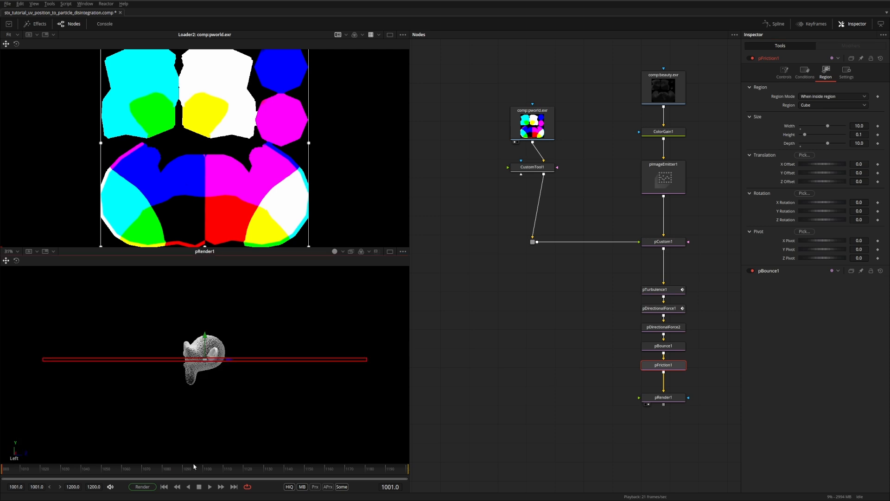
left_click_drag(205, 336, 201, 362)
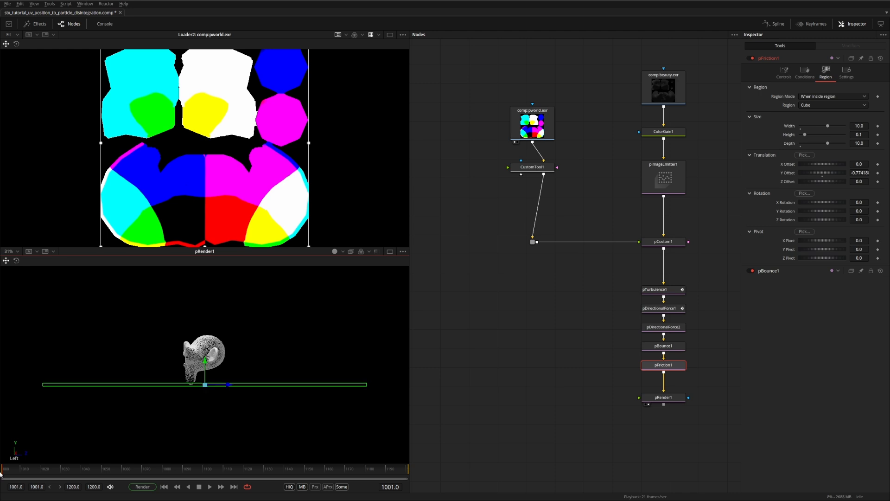
right_click(11, 459)
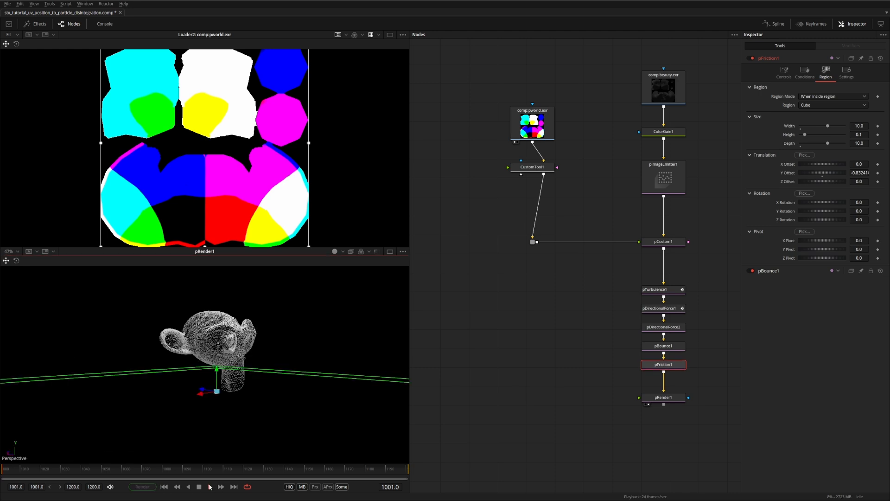
Step: Play back the friction simulation and examine the settled particles around frame 1113
left_click(495, 370)
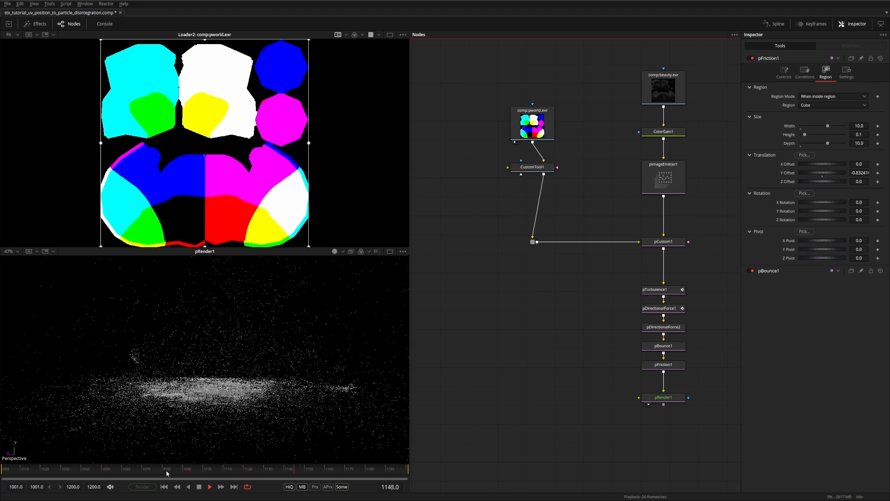
left_click(230, 470)
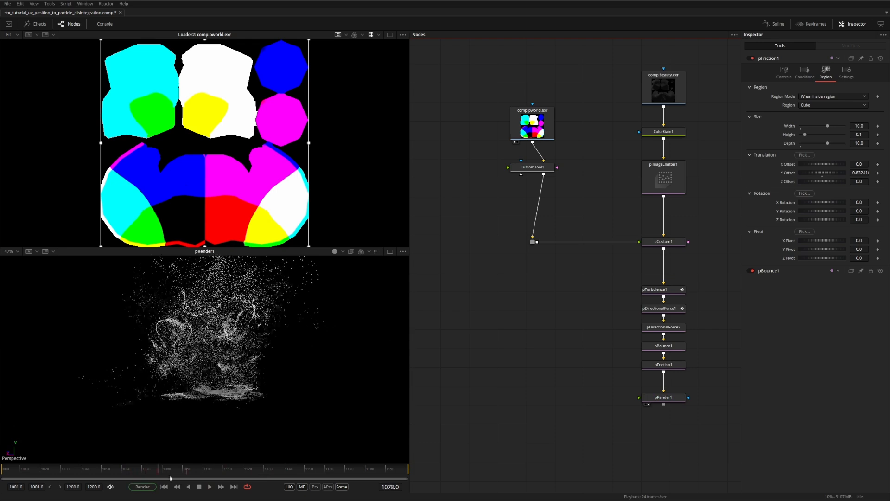
left_click_drag(192, 425, 190, 394)
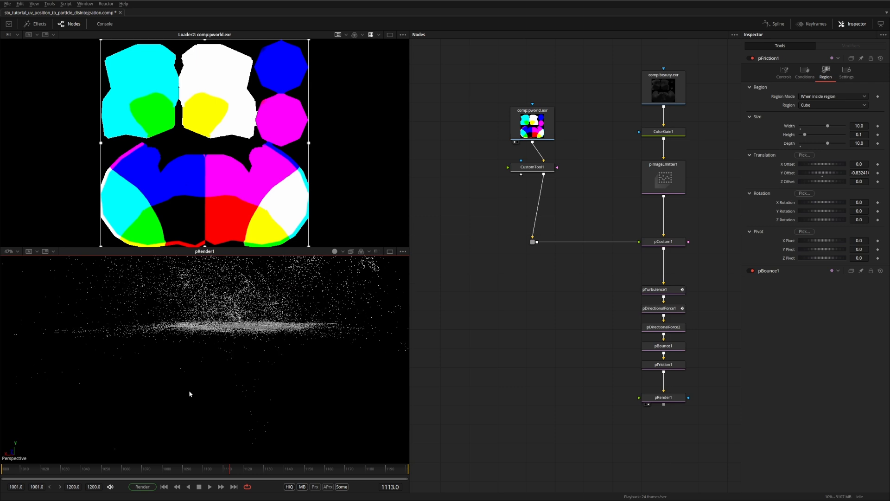
left_click_drag(297, 328, 273, 345)
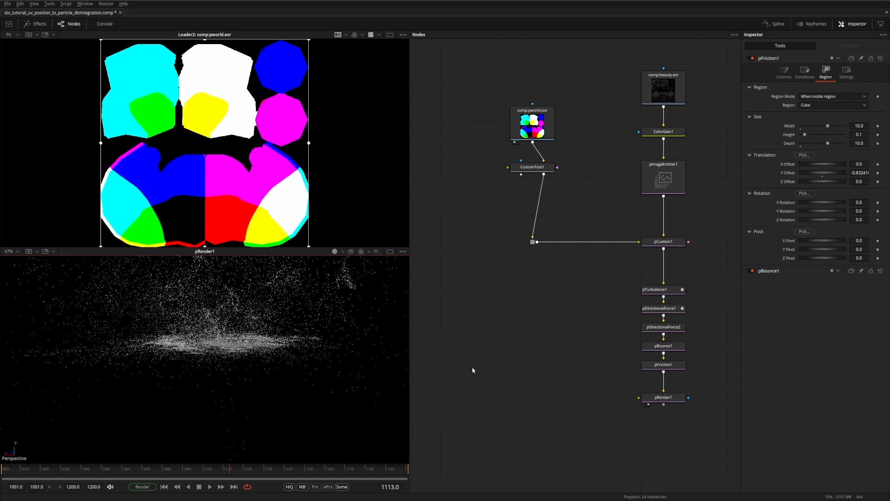
left_click(576, 379)
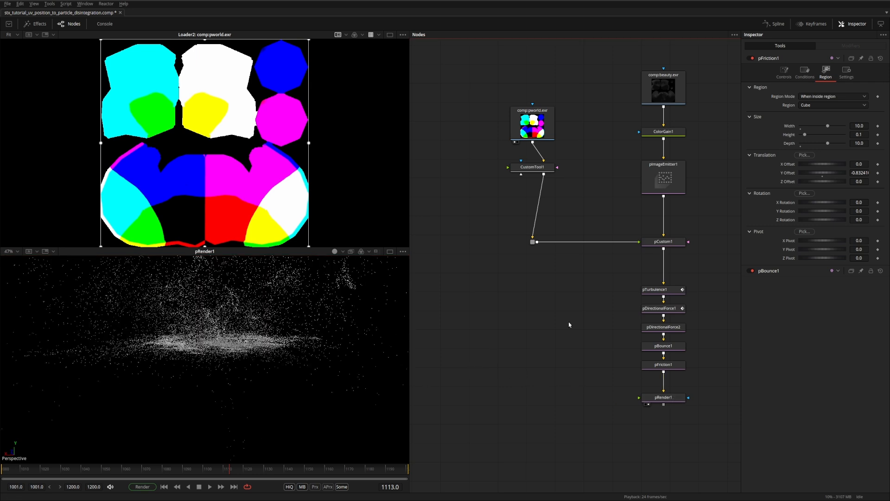
Step: Add a Merge3D after pRender1, connect an ImagePlane3D to it, and show Merge3D1 in the perspective viewer
left_click(678, 400)
key("shift+space")
type("merge3d")
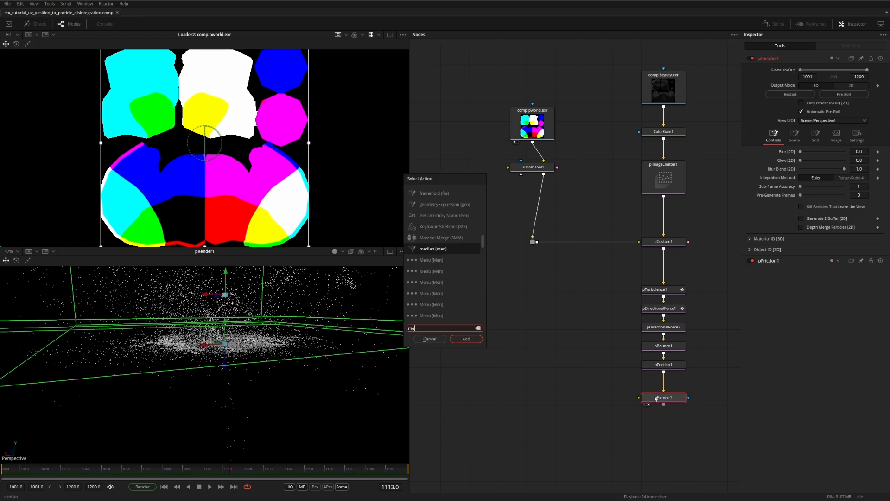
key("Return")
key("shift+space")
type("imageplane")
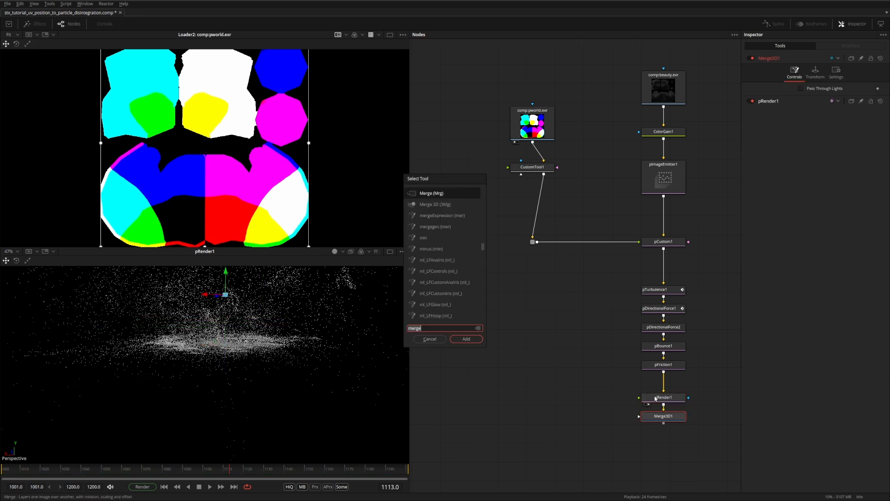
key("Return")
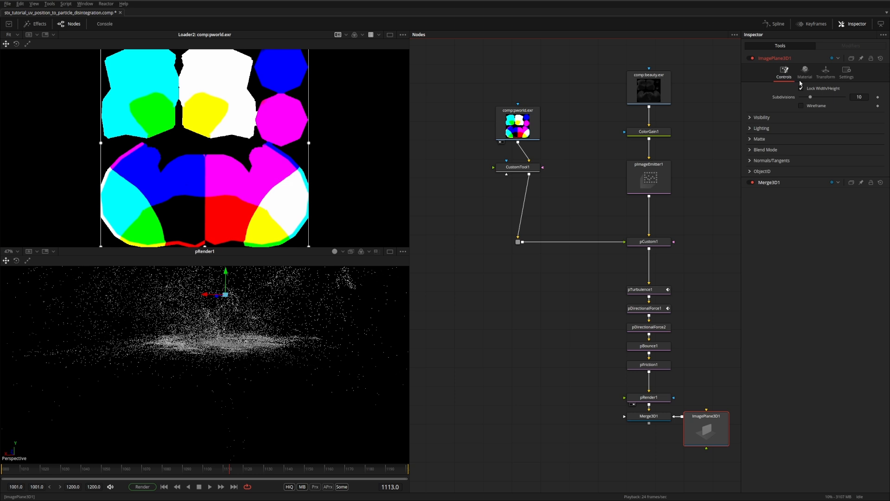
left_click(804, 73)
left_click_drag(651, 418, 201, 403)
Step: Rotate ImagePlane3D1 90 degrees in X and lower it to about -0.845 in Y as a floor
left_click(826, 75)
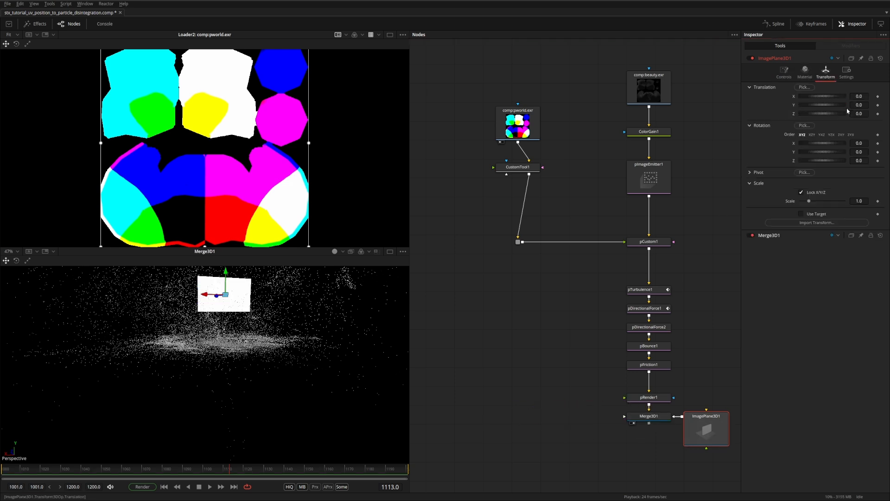
type("90")
key("Tab")
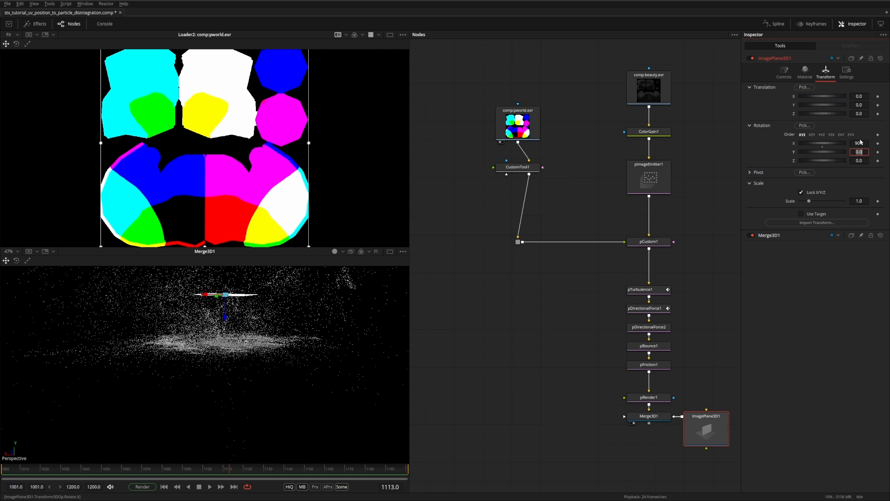
left_click_drag(227, 317, 225, 367)
Step: Set ImagePlane3D1's scale to 15
left_click_drag(809, 201, 858, 203)
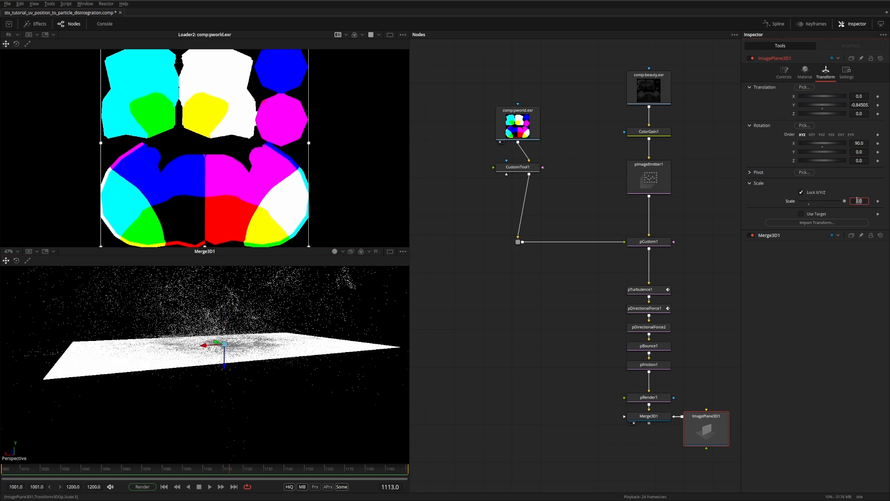
type("1")
key("Return")
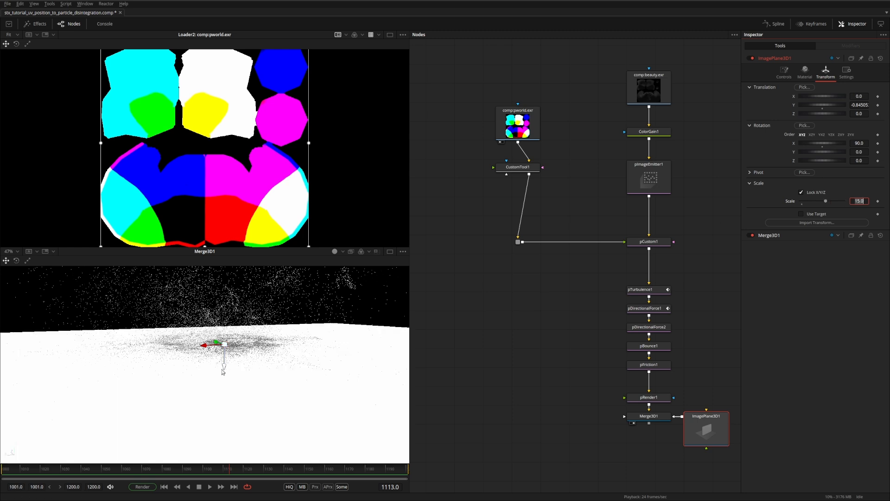
Step: Lower ImagePlane3D1 to about -0.857 in Y and make its diffuse and specular colors black
left_click_drag(224, 370, 222, 370)
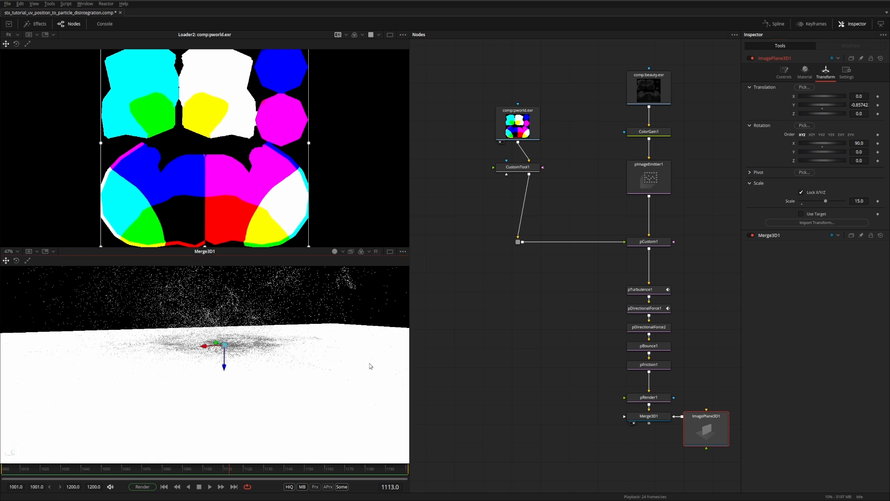
left_click(804, 72)
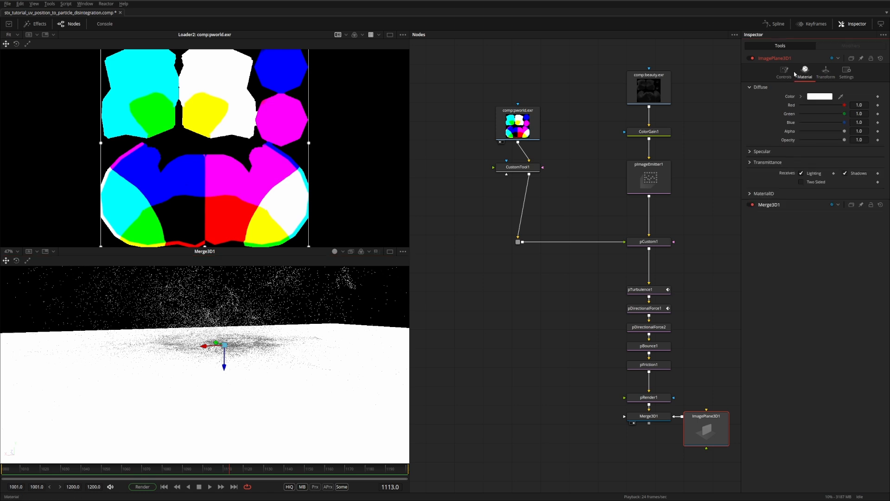
left_click(800, 97)
left_click(800, 146)
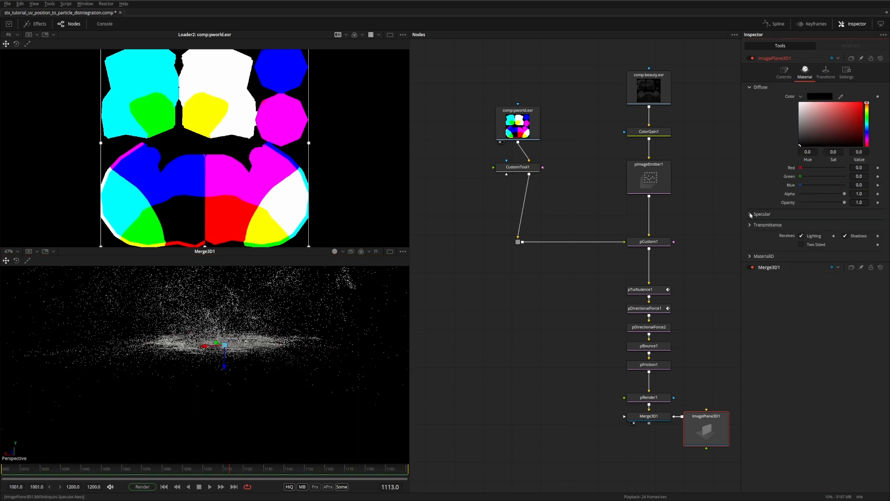
left_click(751, 214)
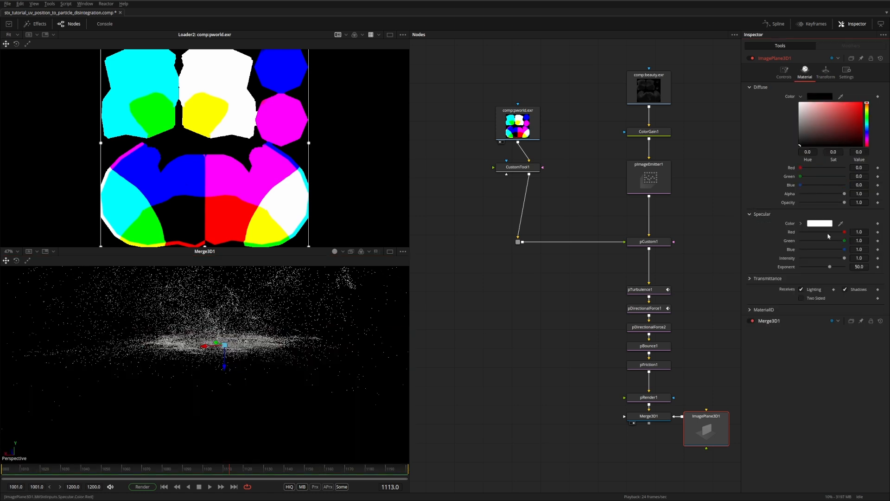
left_click(801, 223)
left_click(800, 273)
Step: Frame the particles in the perspective view, add a Camera3D node and connect it to Merge3D1
left_click(213, 405)
left_click_drag(160, 364, 142, 380)
left_click_drag(221, 338, 228, 375)
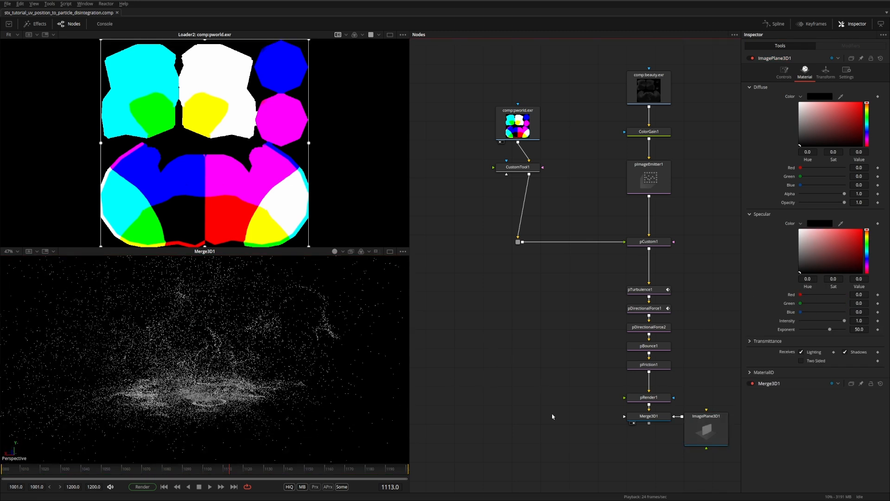
left_click_drag(552, 416, 593, 338)
key("shift+space")
type("cam")
key("Return")
left_click_drag(591, 348, 682, 342)
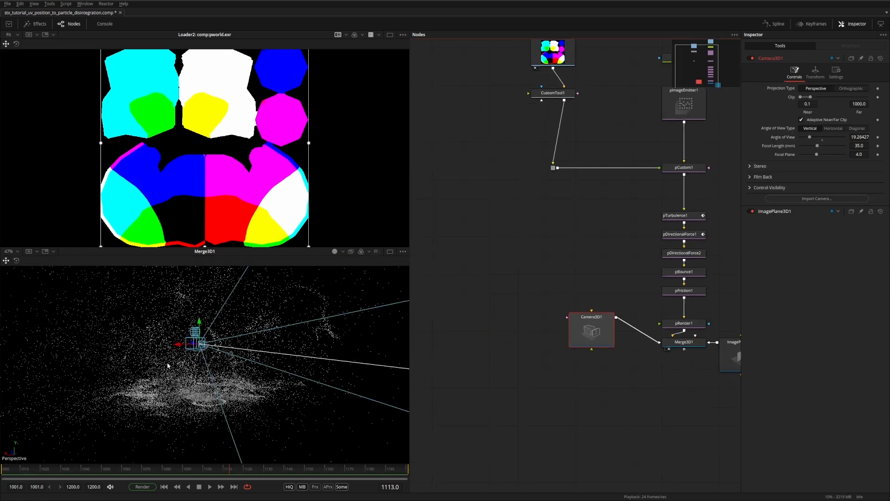
Step: Copy the perspective view's point of view to Camera3D1
right_click(17, 461)
mouse_move(49, 412)
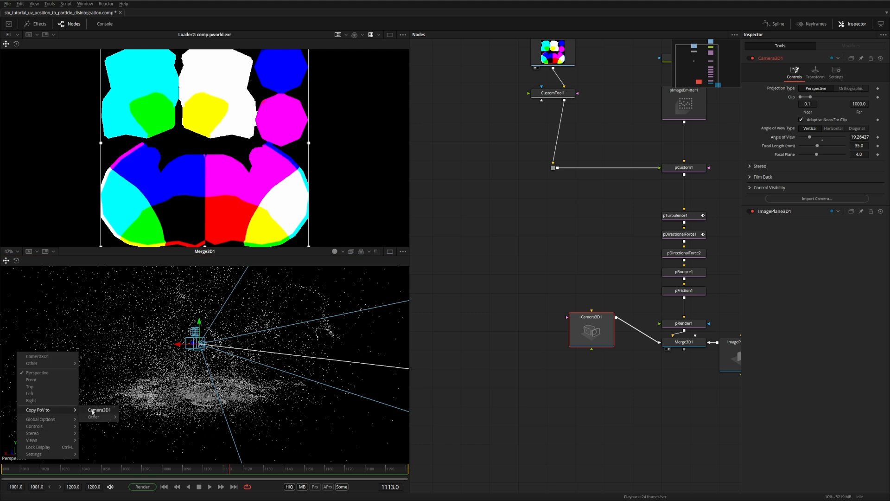
left_click(92, 411)
Step: Add a Renderer3D after Merge3D1 and show its output in the viewer that holds comp:pworld.exr
left_click(668, 341)
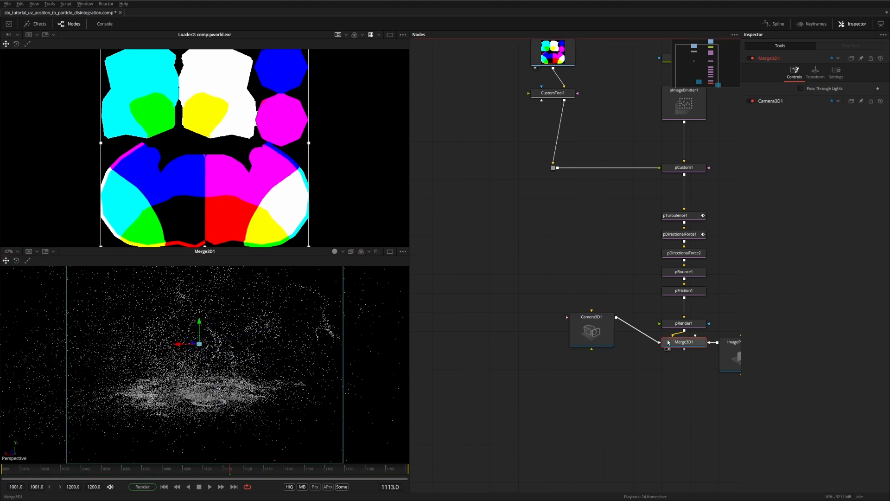
key("shift+space")
type("rende")
key("Down")
key("Down")
key("Down")
key("Return")
left_click_drag(681, 359, 350, 283)
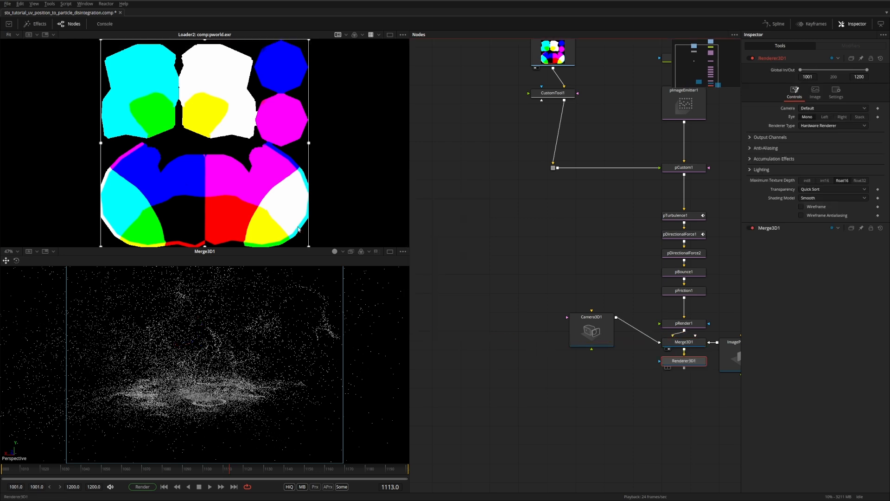
Step: Return to frame 1001 and raise pImageEmitter1's X Density to 0.504
left_click(685, 97)
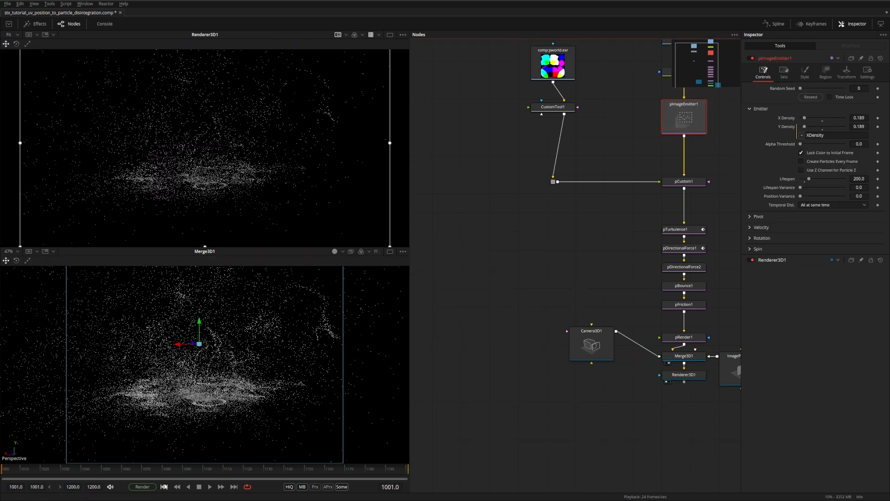
left_click(164, 486)
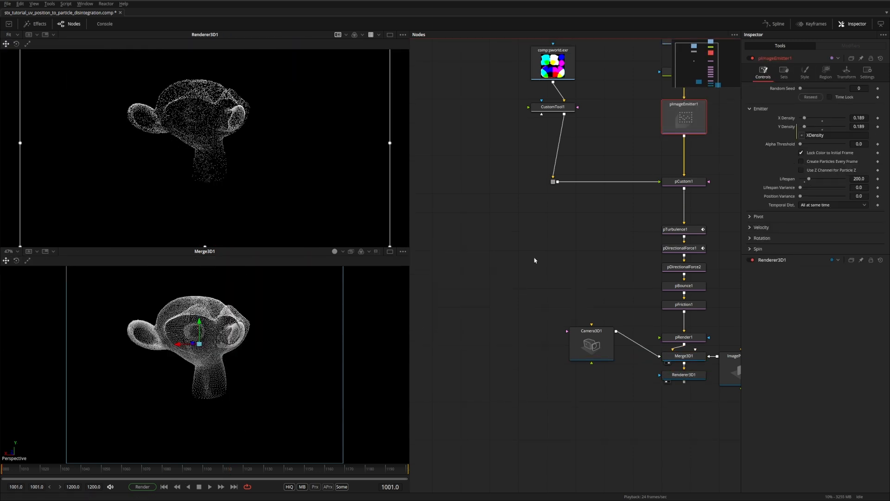
left_click_drag(805, 120, 812, 120)
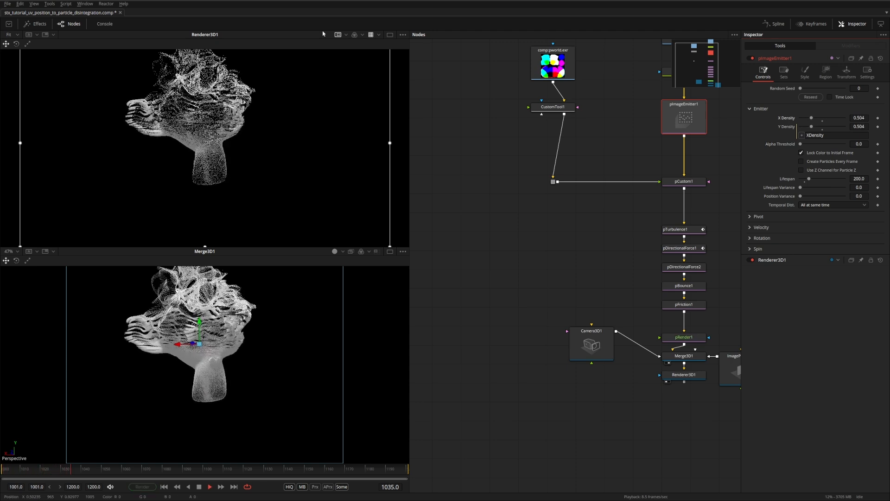
Step: Examine the denser particle simulation during playback up to frame 1099, with comp:beauty.exr replacing Merge3D1 in the second viewer
scroll(187, 159, "up", 5)
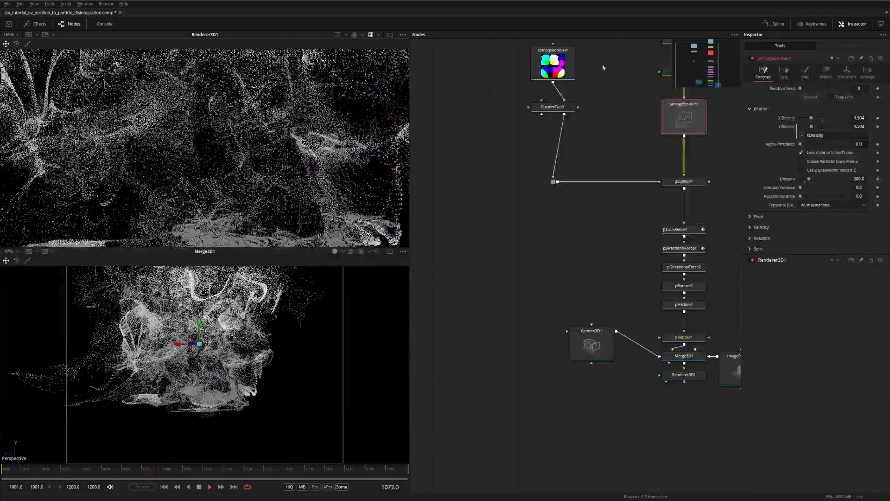
left_click_drag(652, 76, 224, 377)
left_click(232, 200)
key("ctrl+f")
key("space")
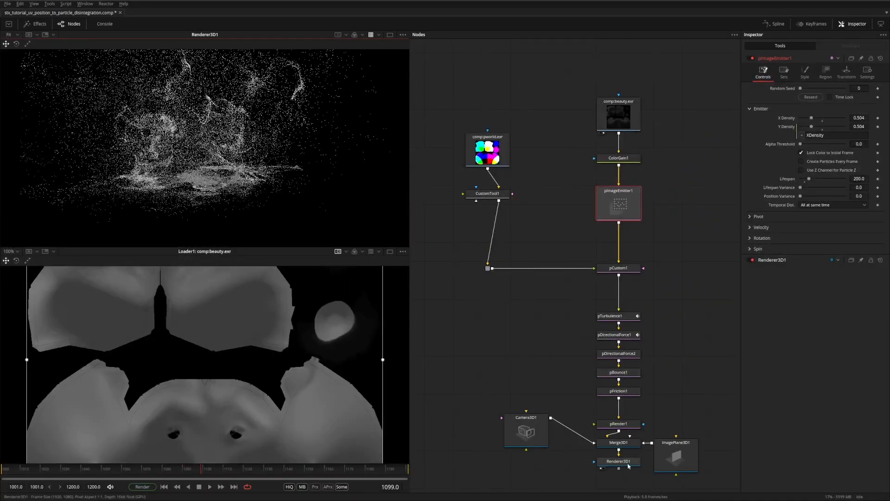
Step: Enable Accumulation Effects with Depth of Field on Renderer3D1 and set the quality to 8
left_click(770, 260)
left_click(794, 103)
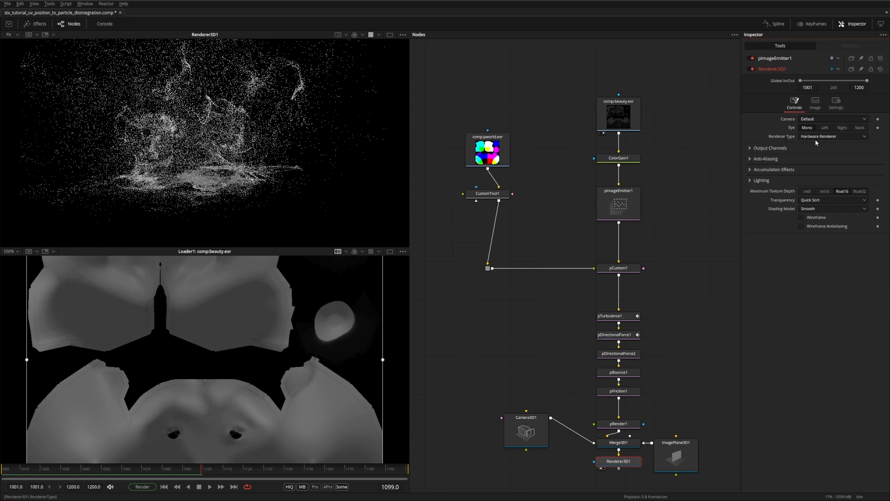
left_click(751, 170)
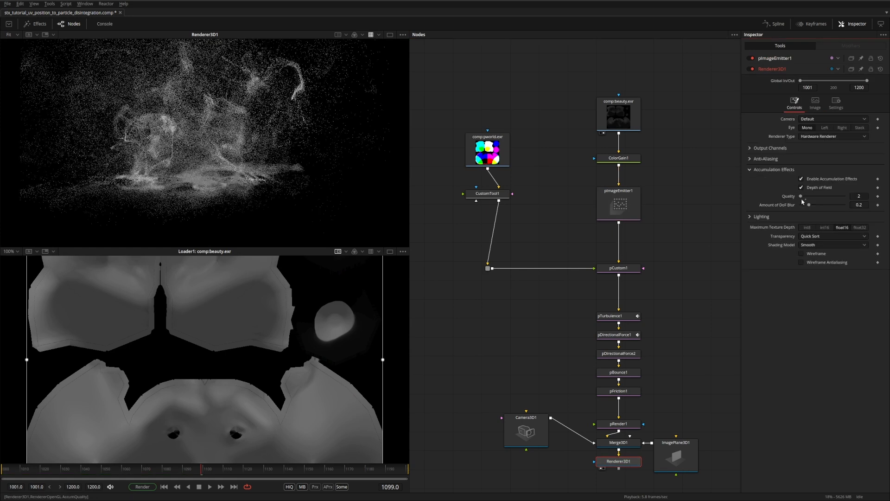
left_click_drag(802, 199, 803, 198)
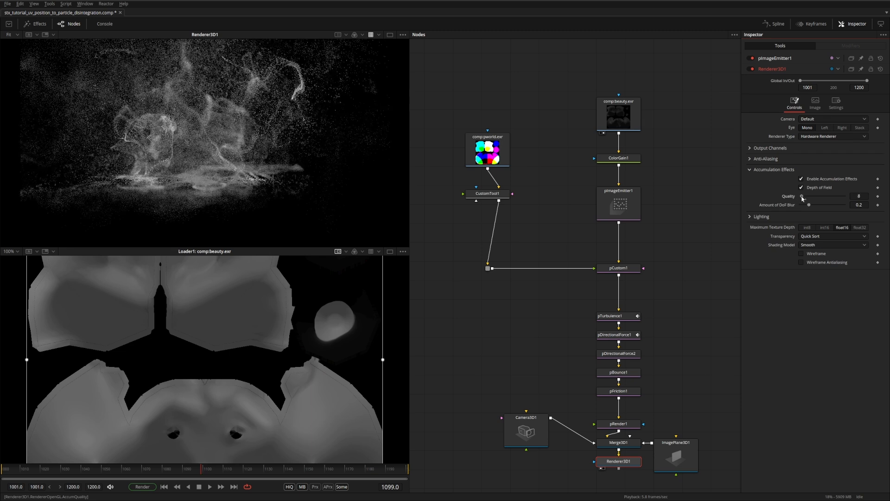
Step: Show Merge3D1 in the second viewer, look through Camera3D1 and reframe the particles from the camera
left_click(532, 424)
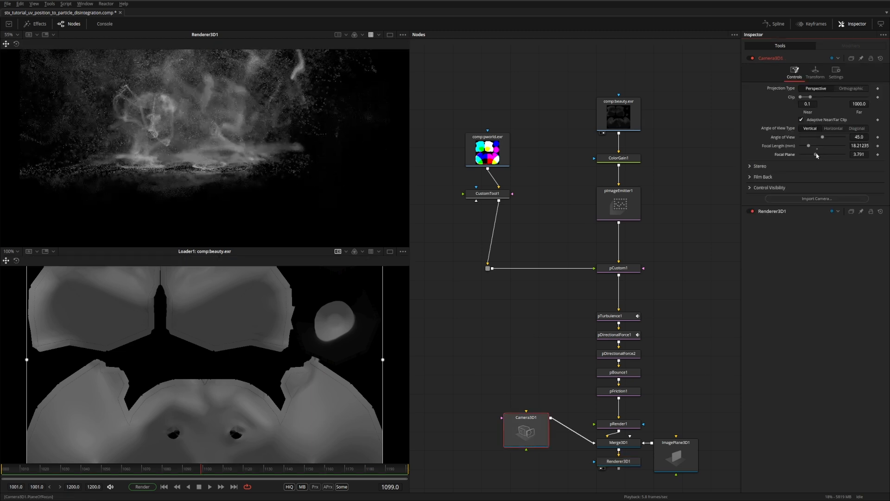
left_click_drag(626, 446, 188, 395)
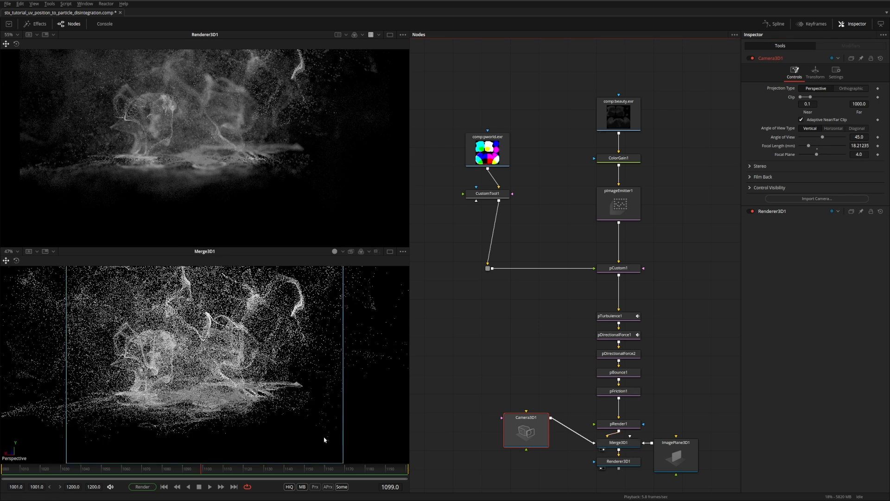
right_click(14, 460)
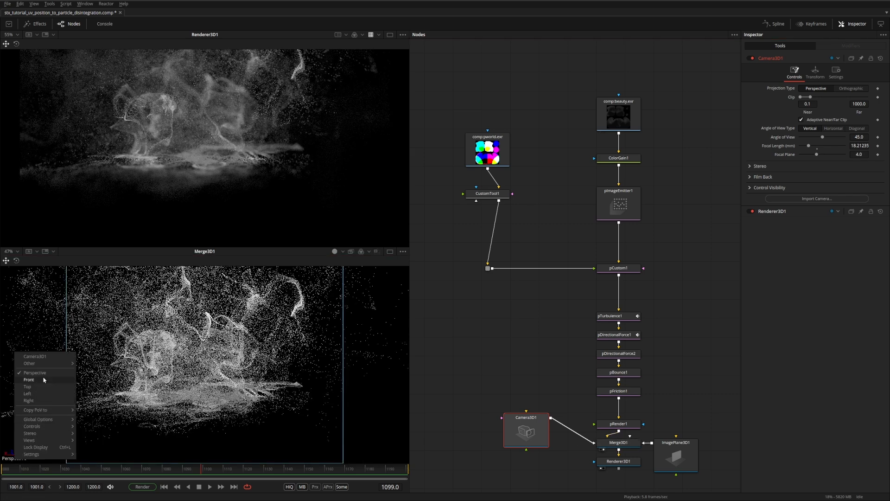
left_click(34, 356)
left_click_drag(237, 342, 297, 397)
right_click(296, 397)
left_click(280, 400)
left_click_drag(268, 370, 262, 273)
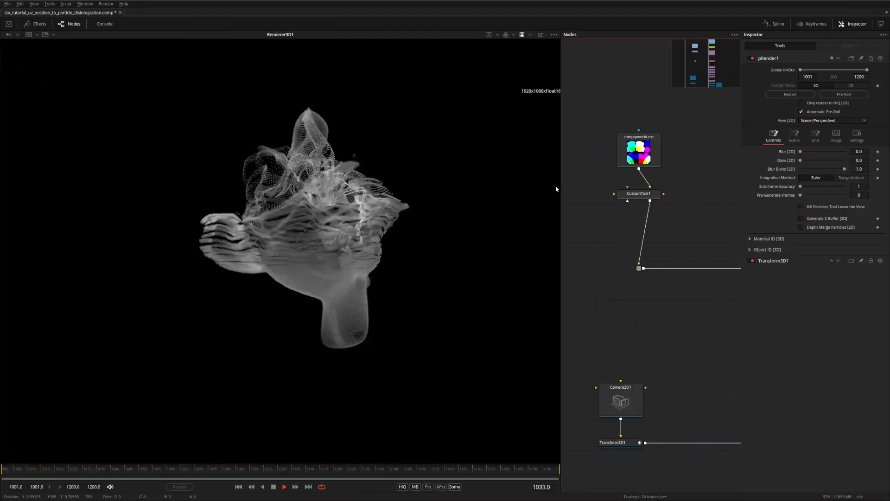